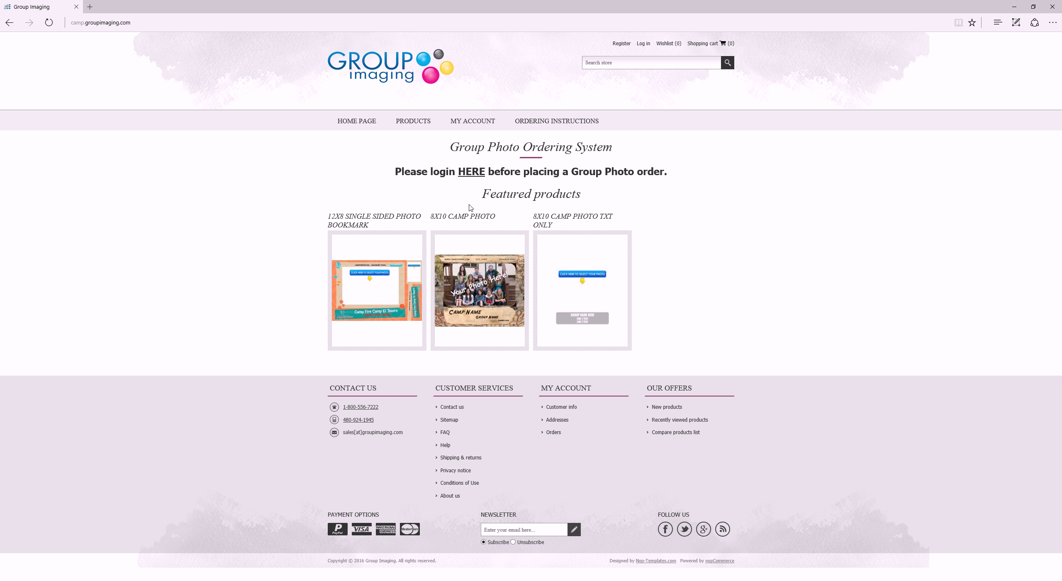
Step: Log in under Returning Customer using the autofilled email and password
click(471, 172)
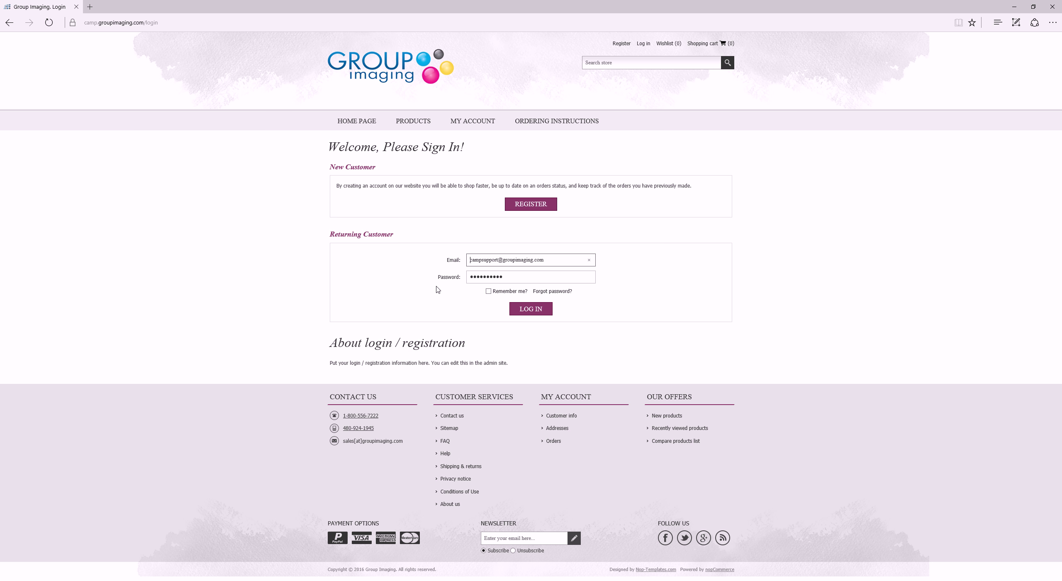
click(533, 313)
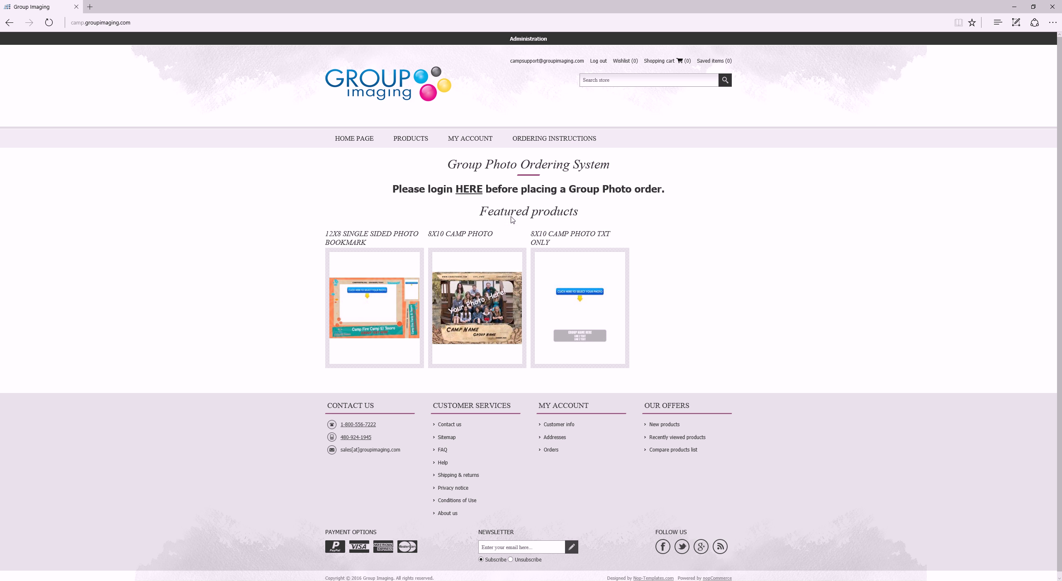
Step: Open the 12X8 Single Sided Photo Bookmark from Featured products
mouse_move(376, 296)
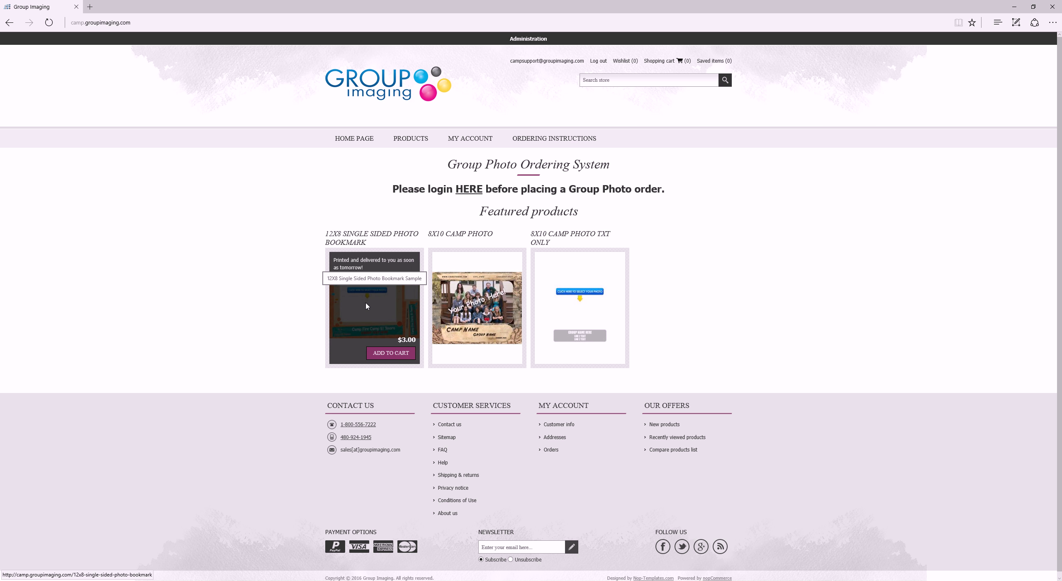
click(366, 305)
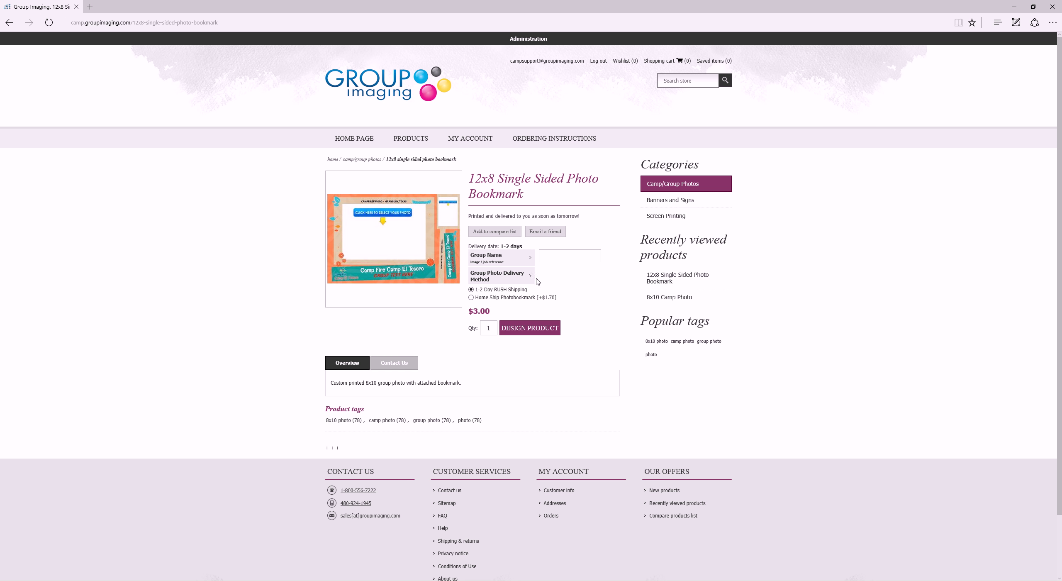
Step: Launch Design Product for the Camp Fire Camp El Tesoro bookmark template
click(537, 331)
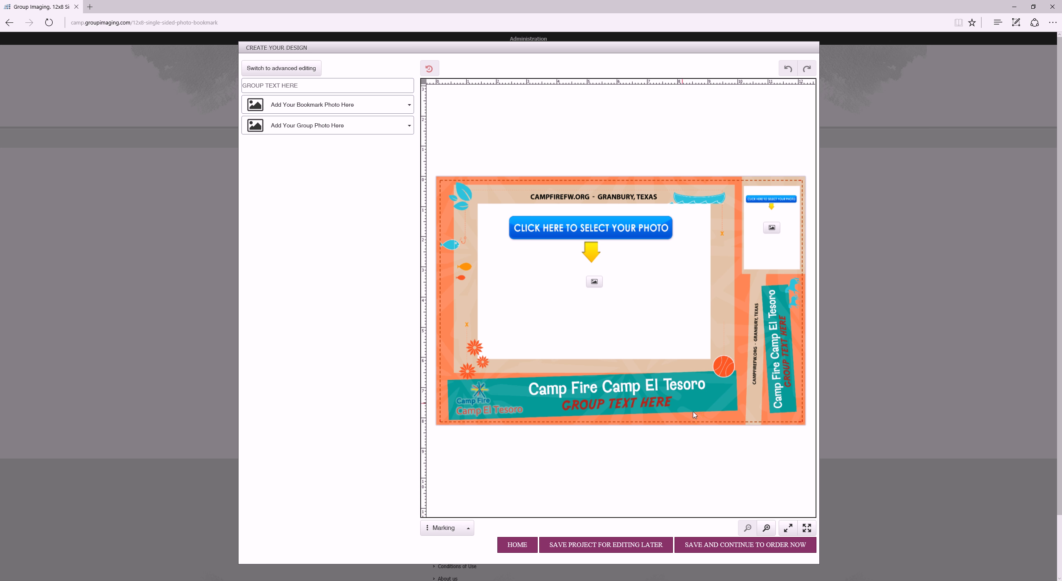
Step: Switch the editor to full window mode and open the Gallery for the large frame
click(789, 529)
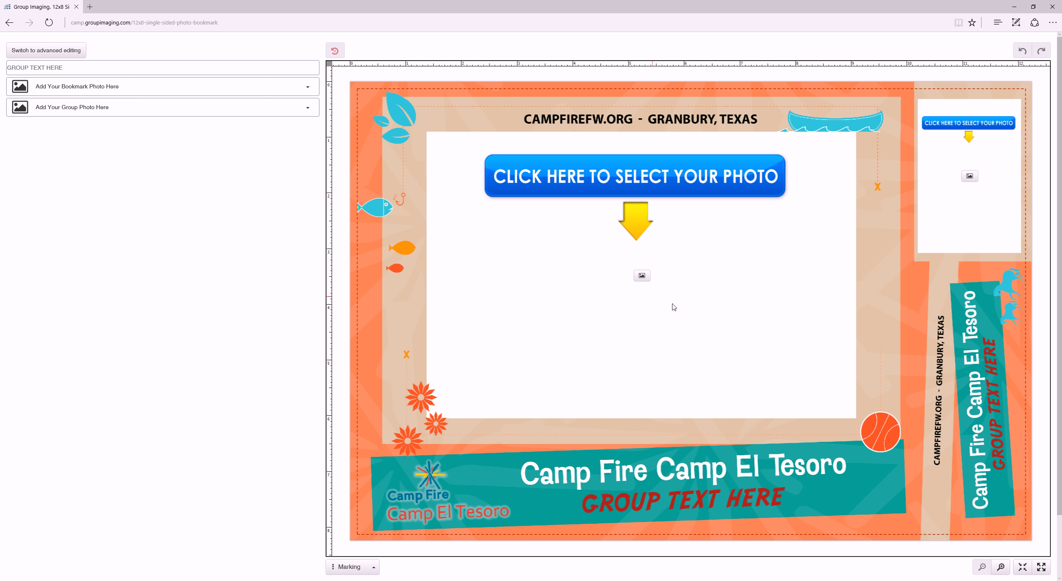
click(642, 276)
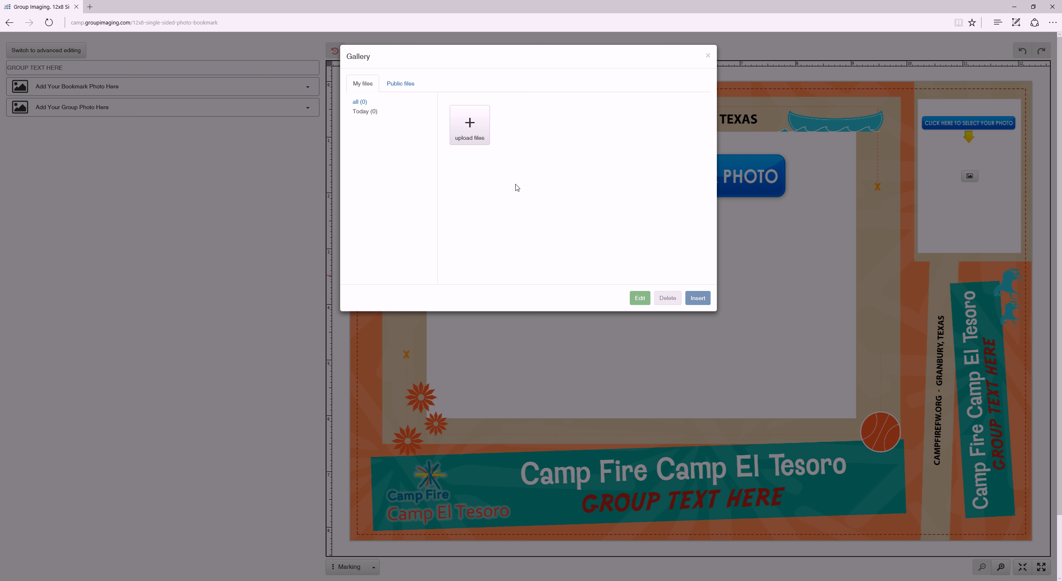
Step: Start a file upload and select only photo 001-1 in the Test Photos folder
click(470, 125)
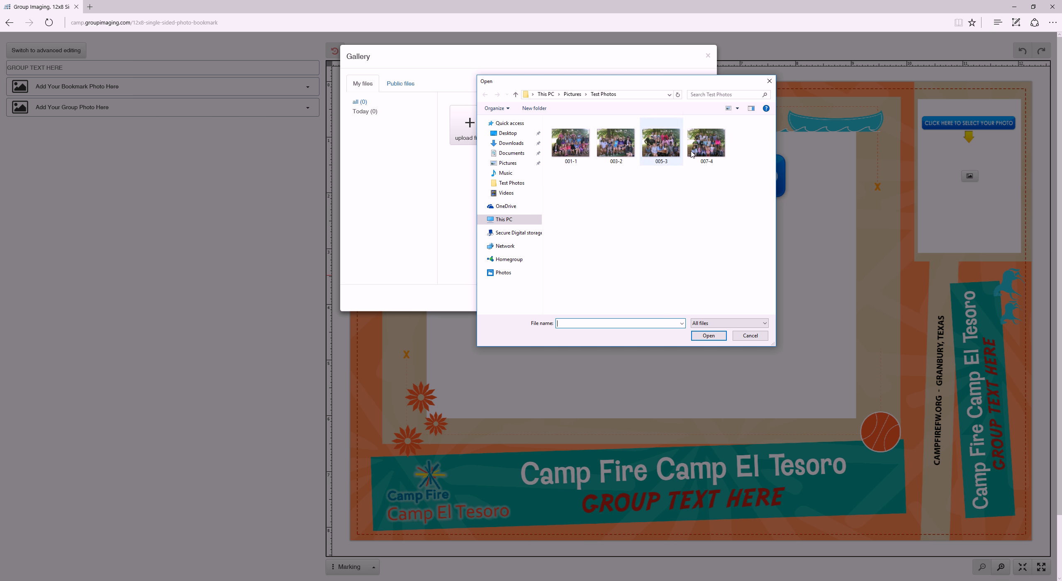
click(569, 145)
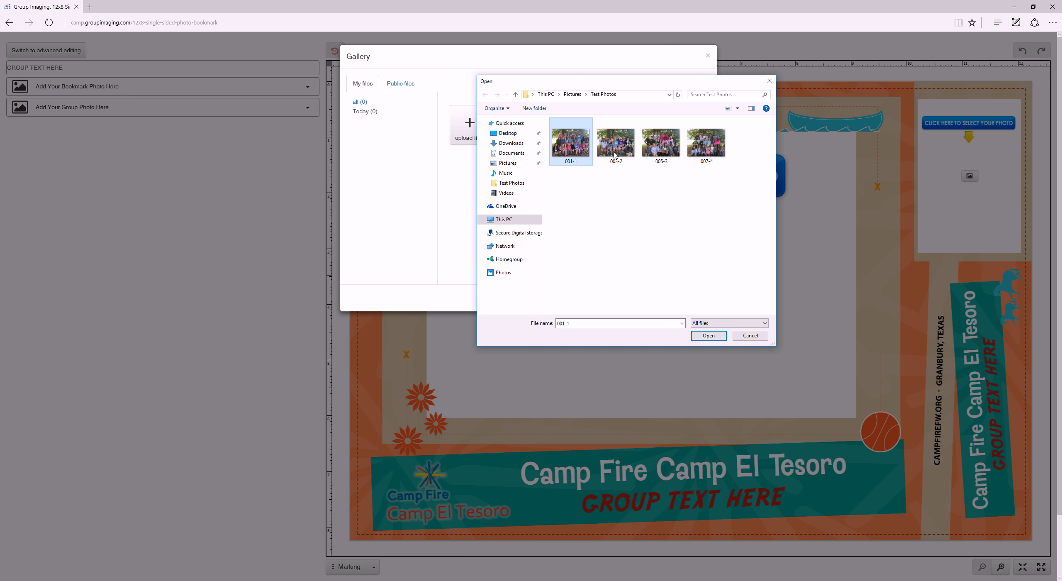
shift+click(706, 142)
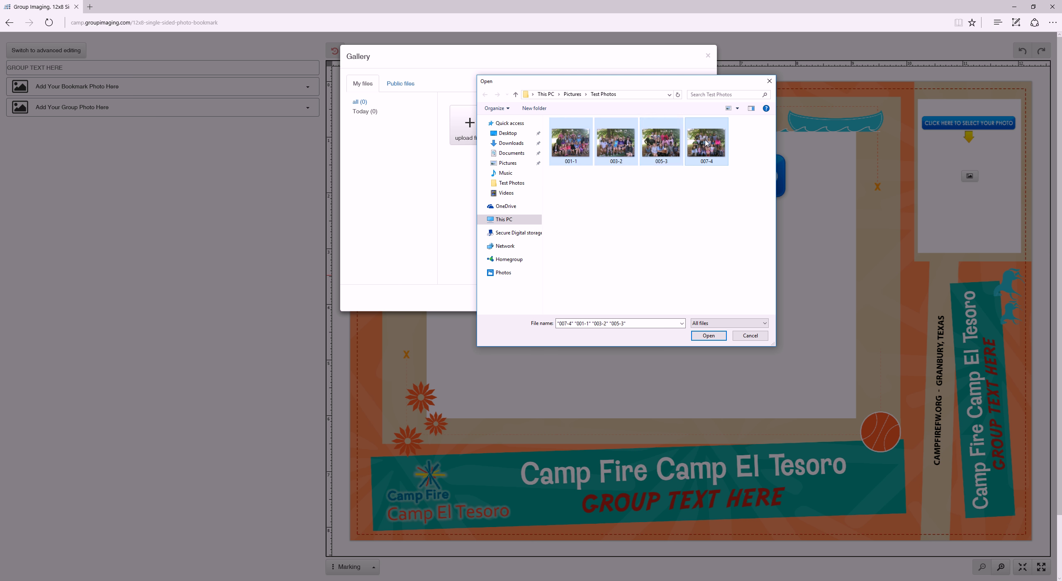
click(632, 212)
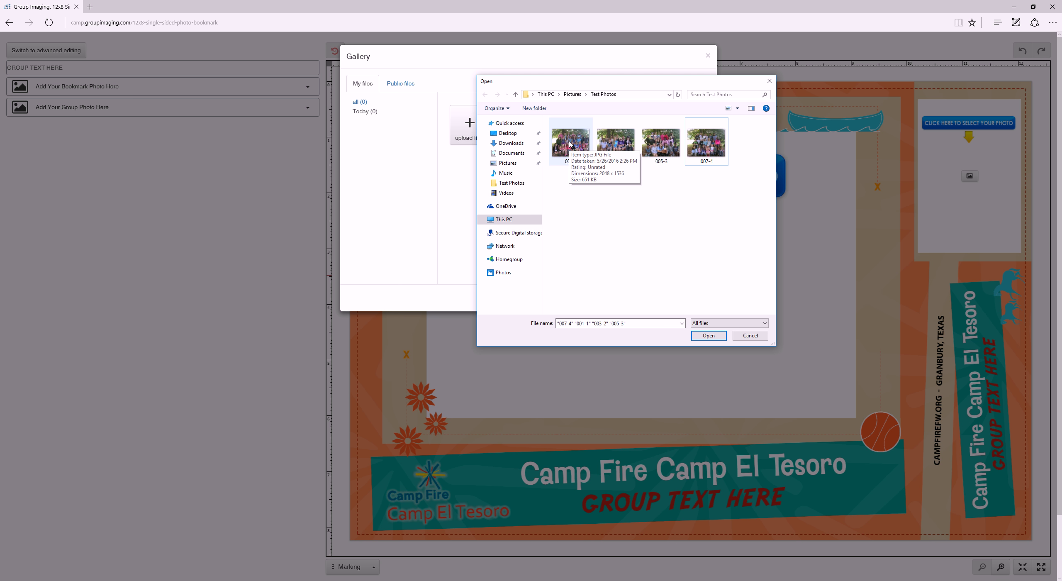
click(571, 144)
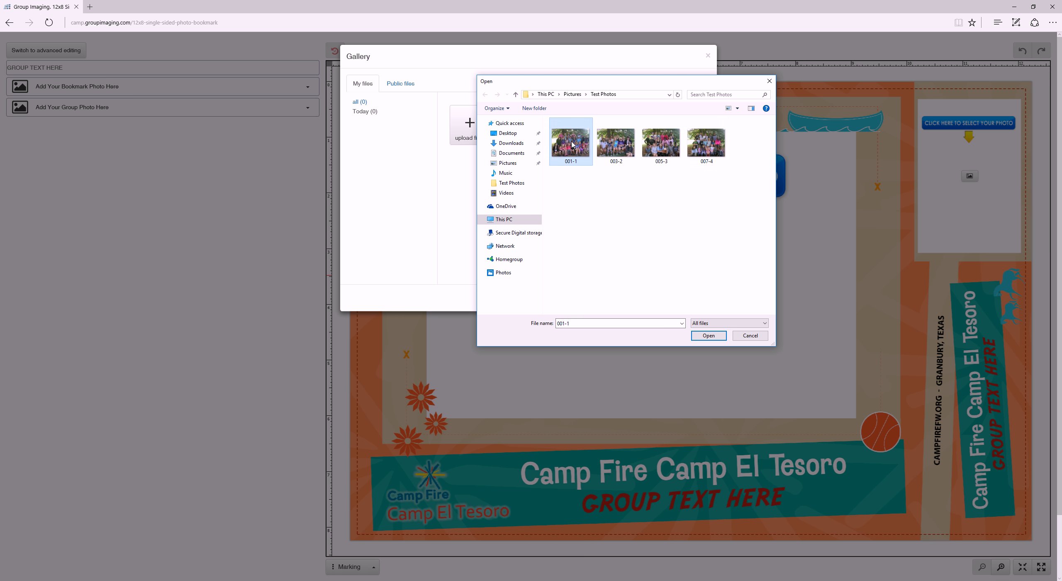
ctrl+click(663, 146)
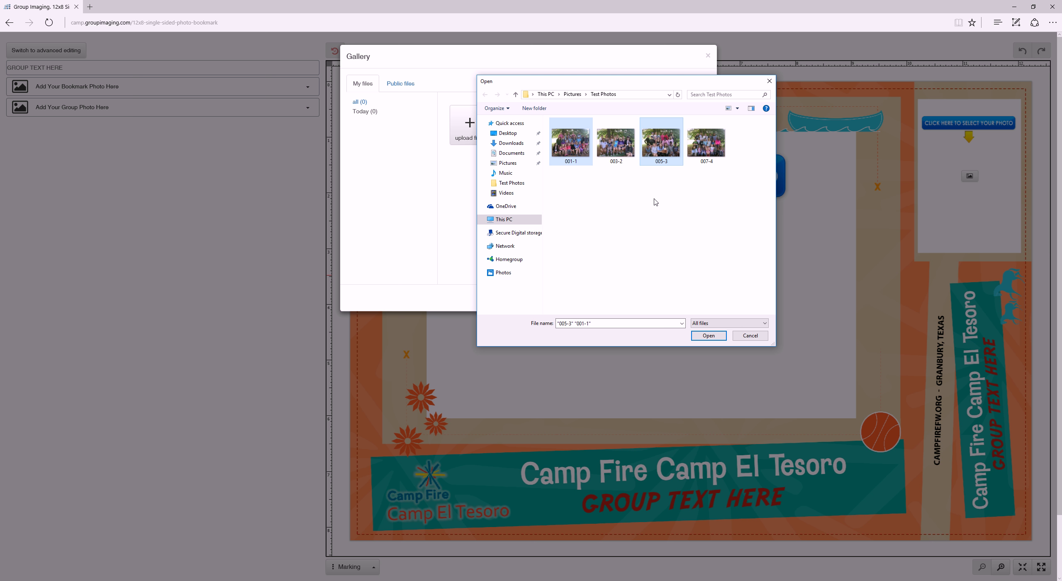
click(622, 203)
click(569, 145)
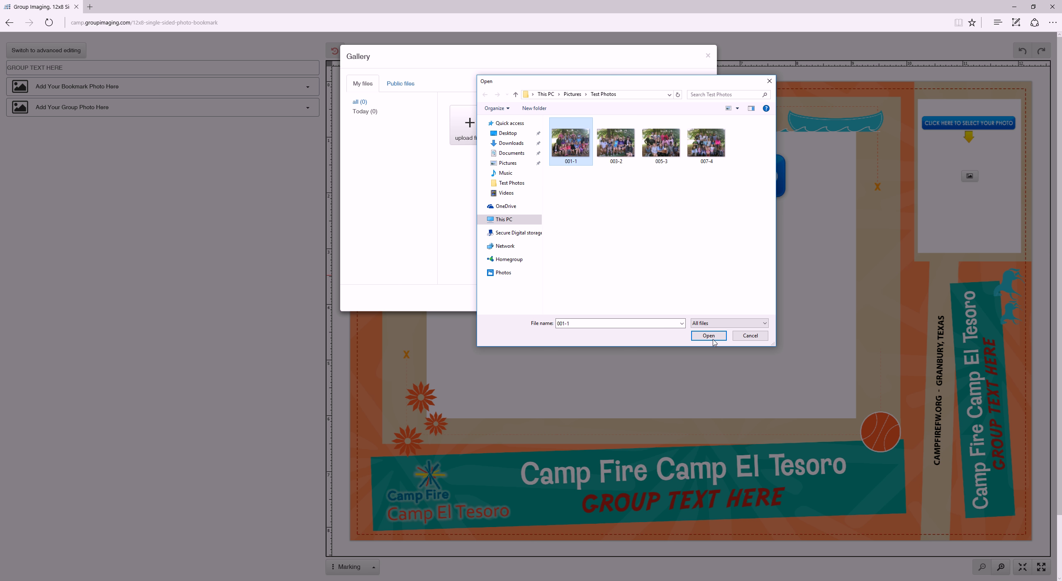
Step: Upload 001-1.JPG and insert it into the bookmark's large group photo frame
click(709, 336)
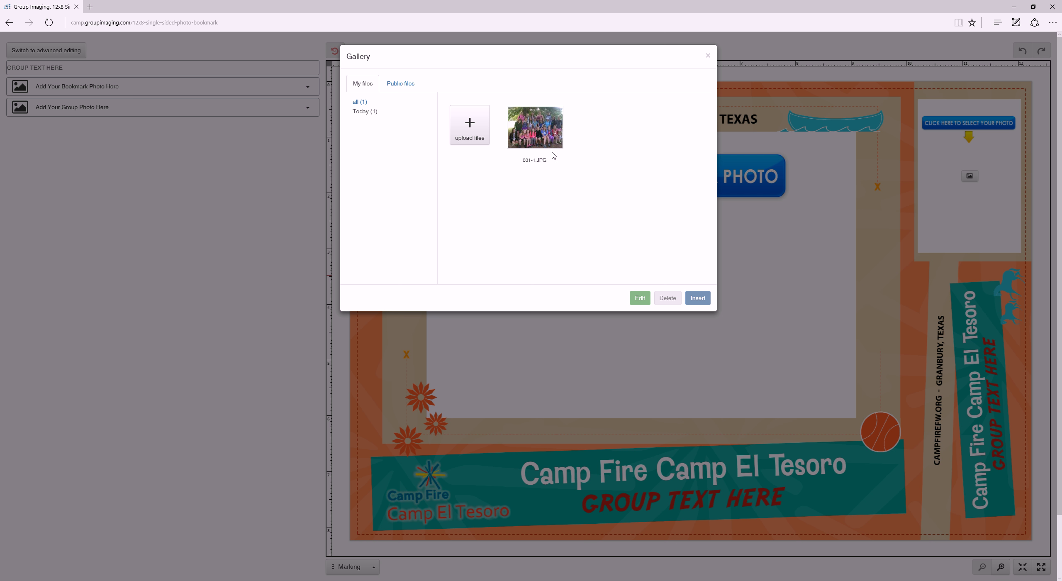
click(524, 124)
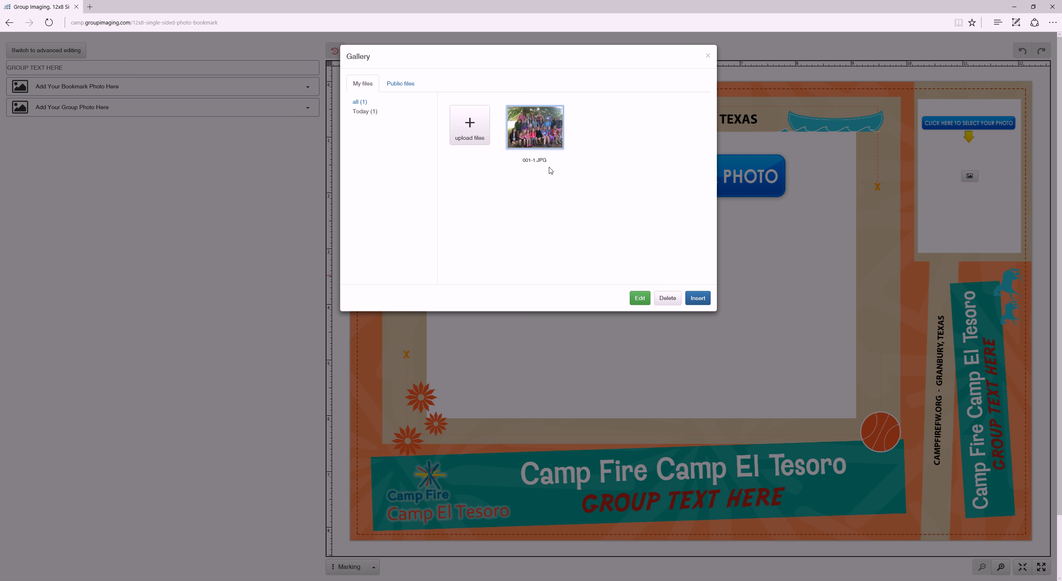
click(698, 299)
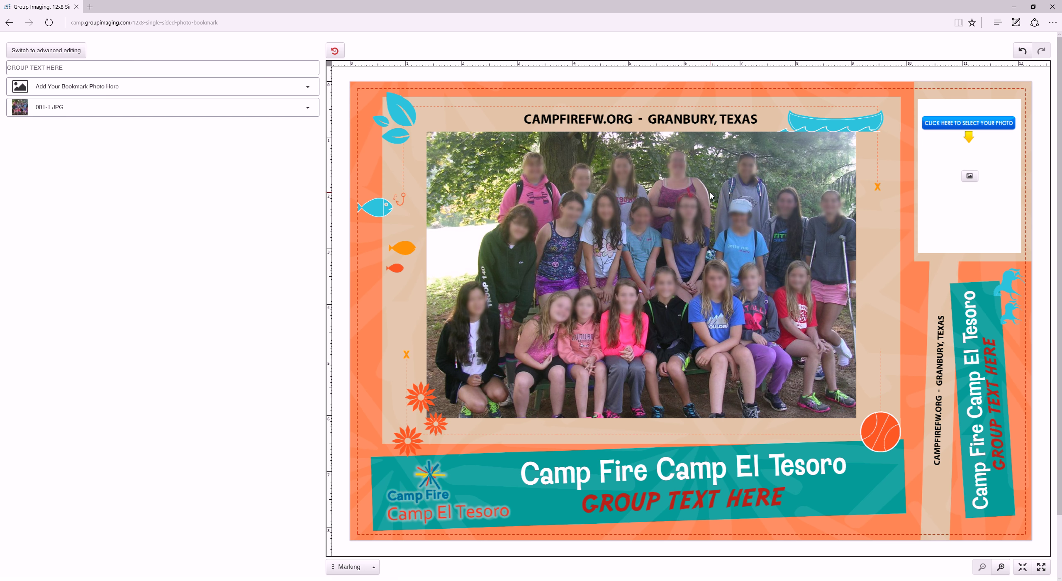
Step: Crop the group photo, shifting it left and down and enlarging it past the frame edges
click(719, 223)
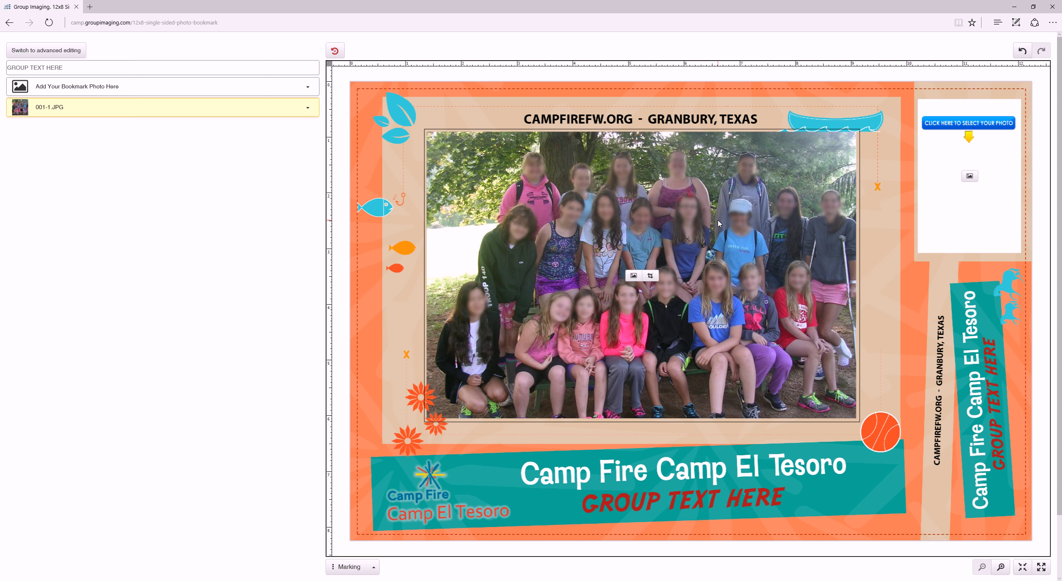
click(650, 275)
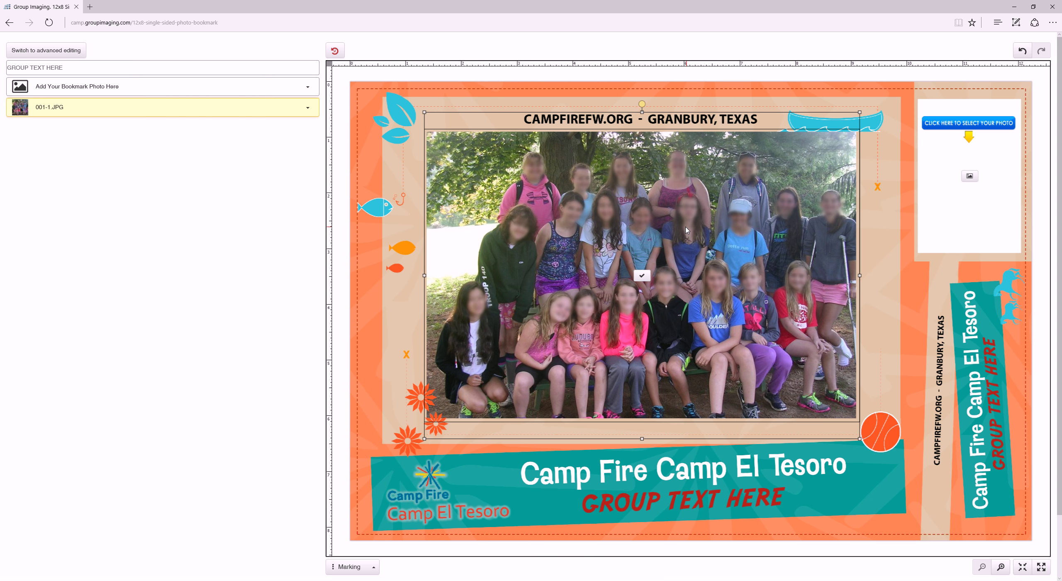
drag(687, 230, 673, 247)
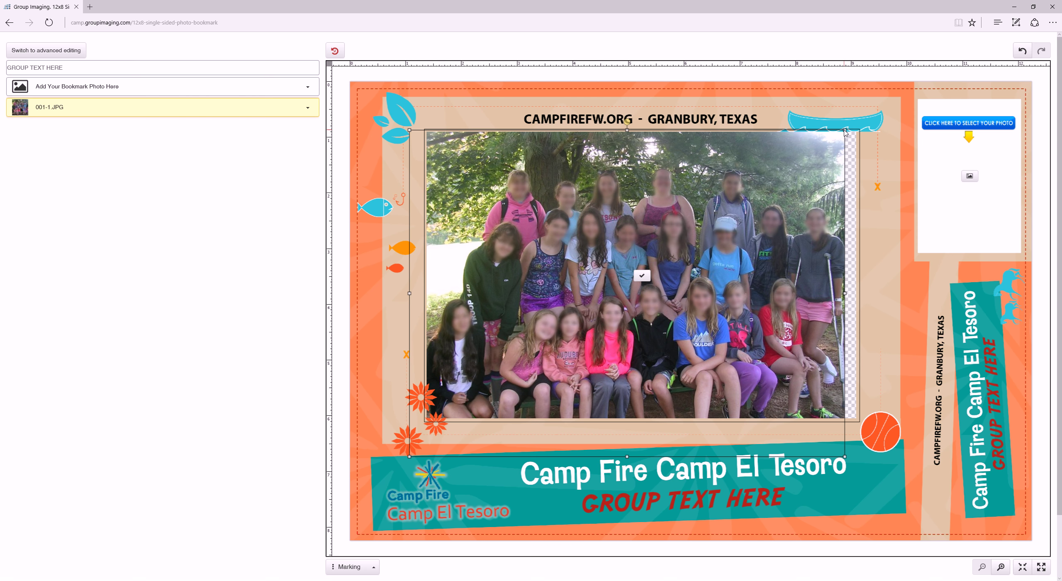
drag(844, 132, 861, 121)
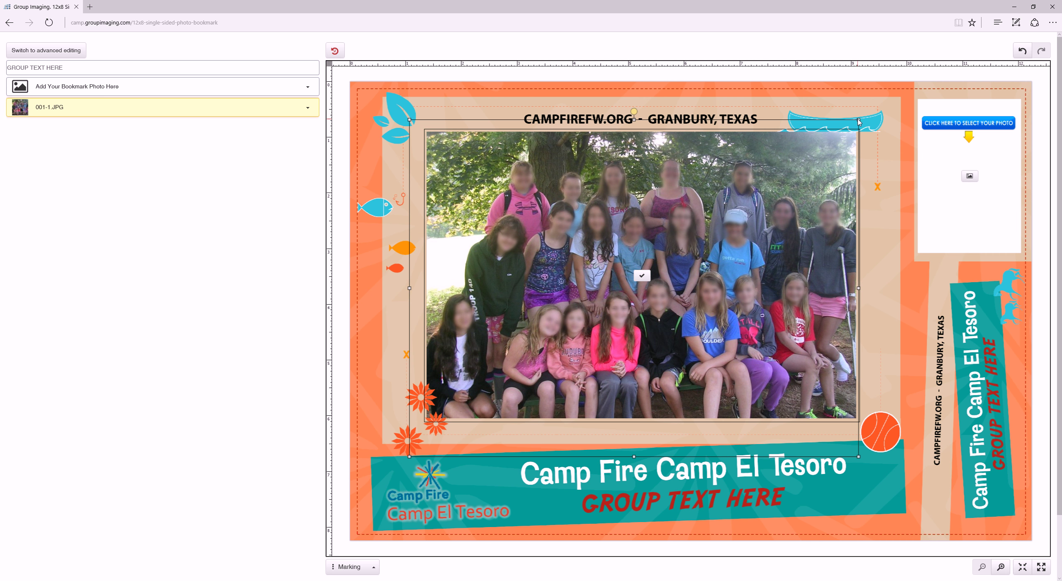
drag(857, 120, 892, 99)
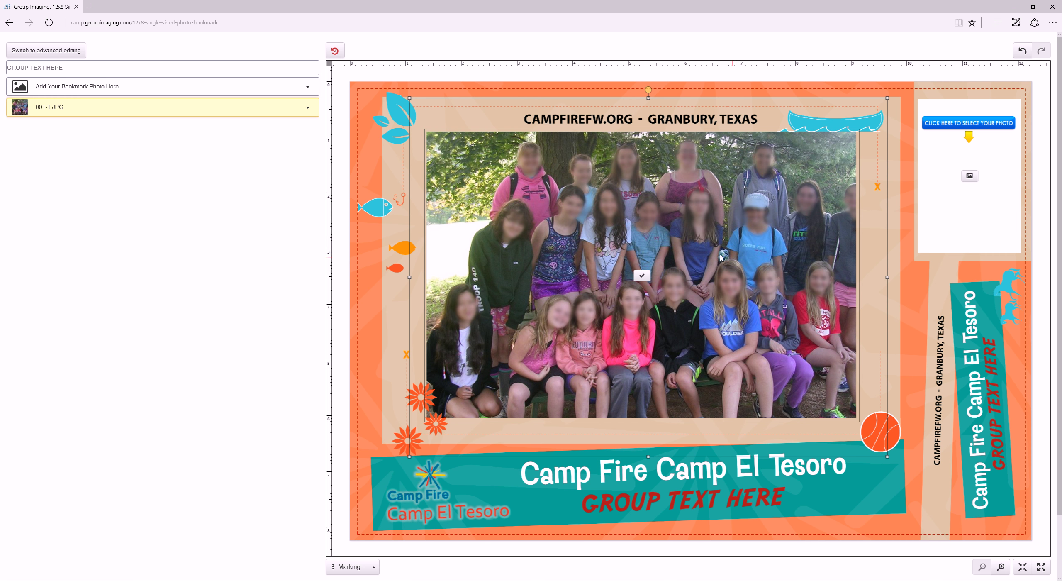
Step: Nudge the group photo slightly left and down, then apply the crop
drag(704, 251, 696, 254)
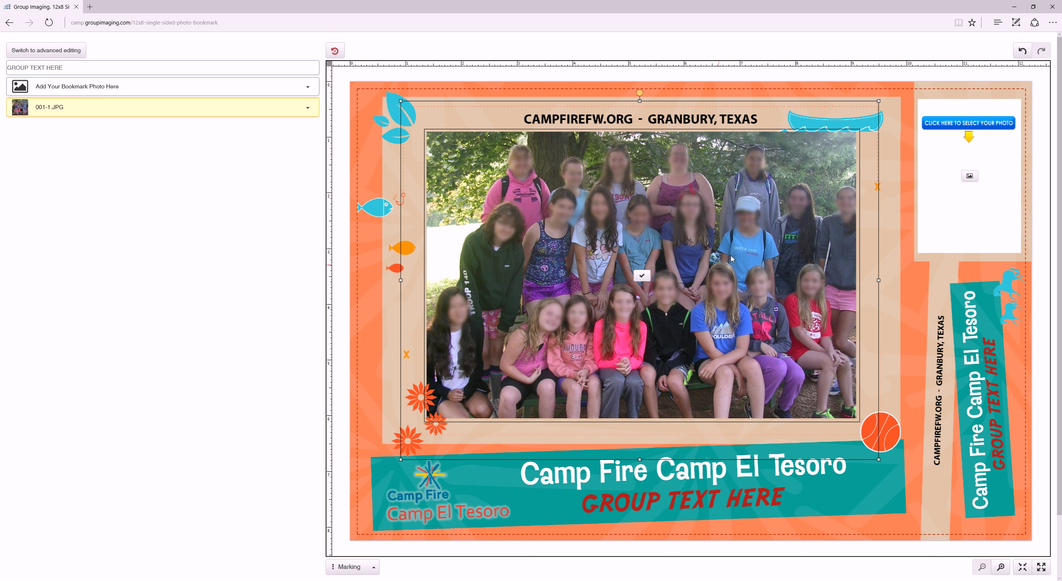
drag(722, 250, 716, 251)
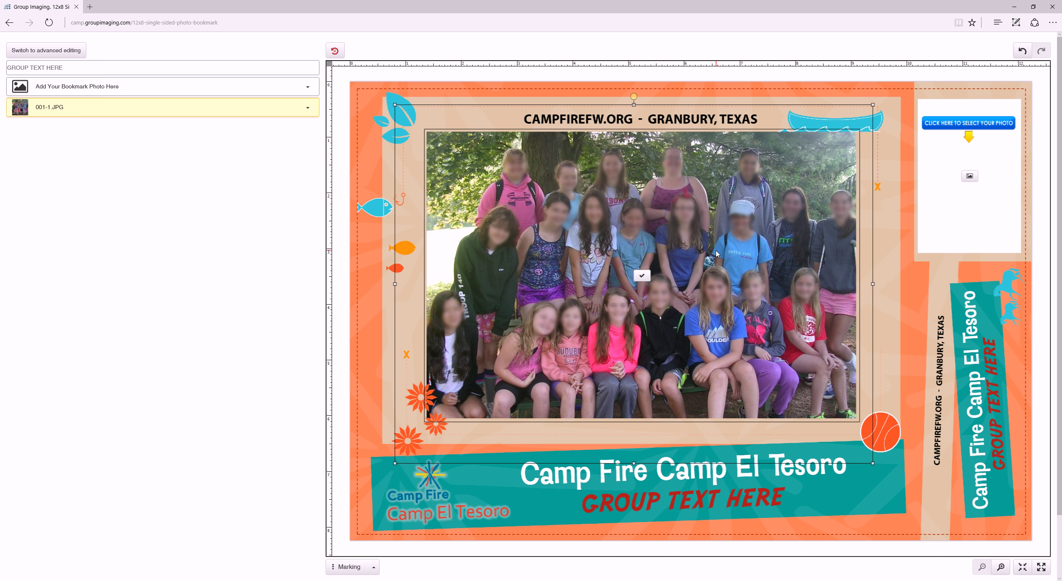
click(642, 275)
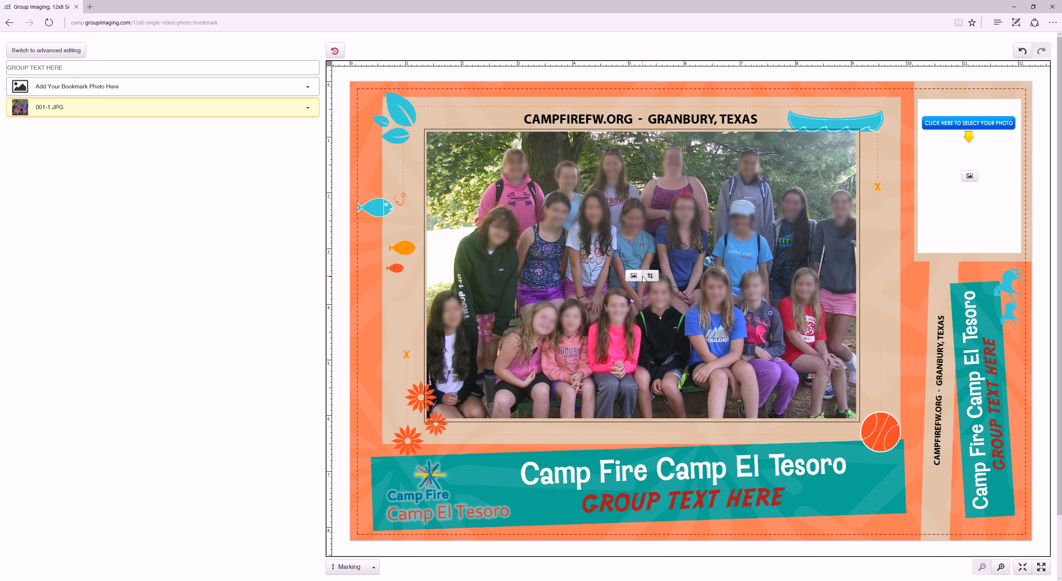
Step: Place photo 001-1 into the small upper-right frame of the bookmark
click(970, 175)
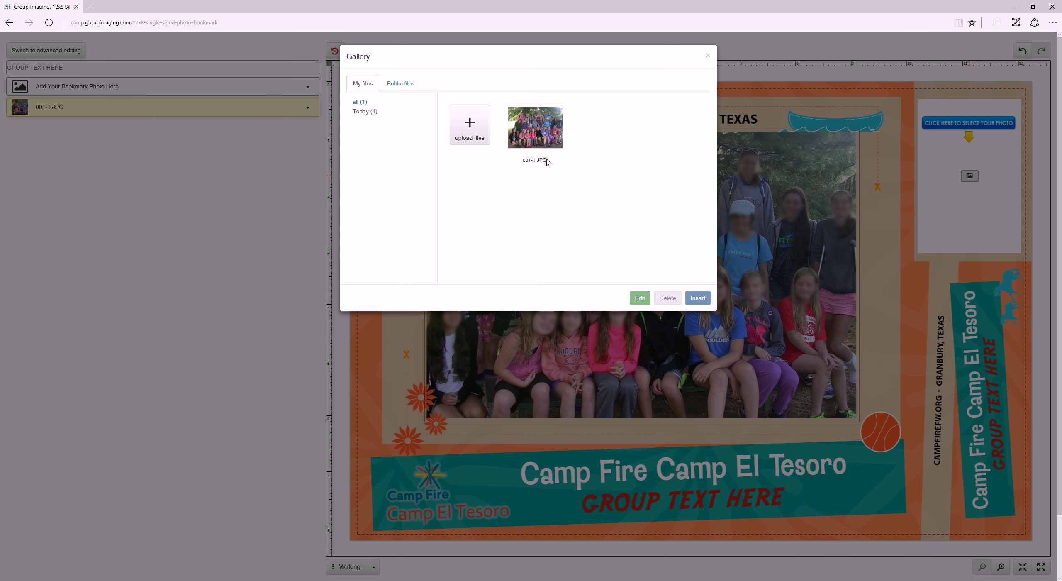
click(539, 132)
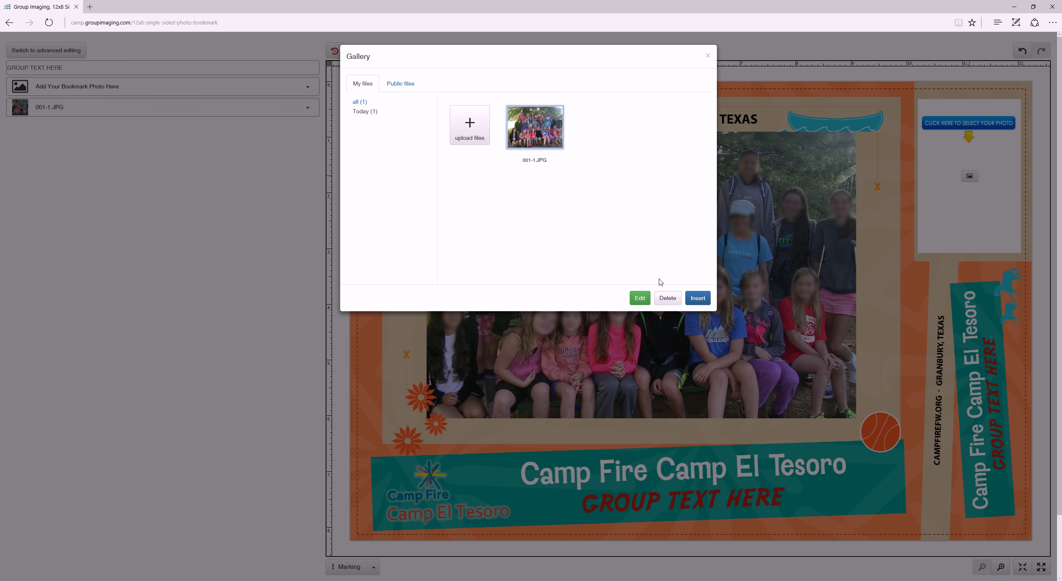
click(697, 298)
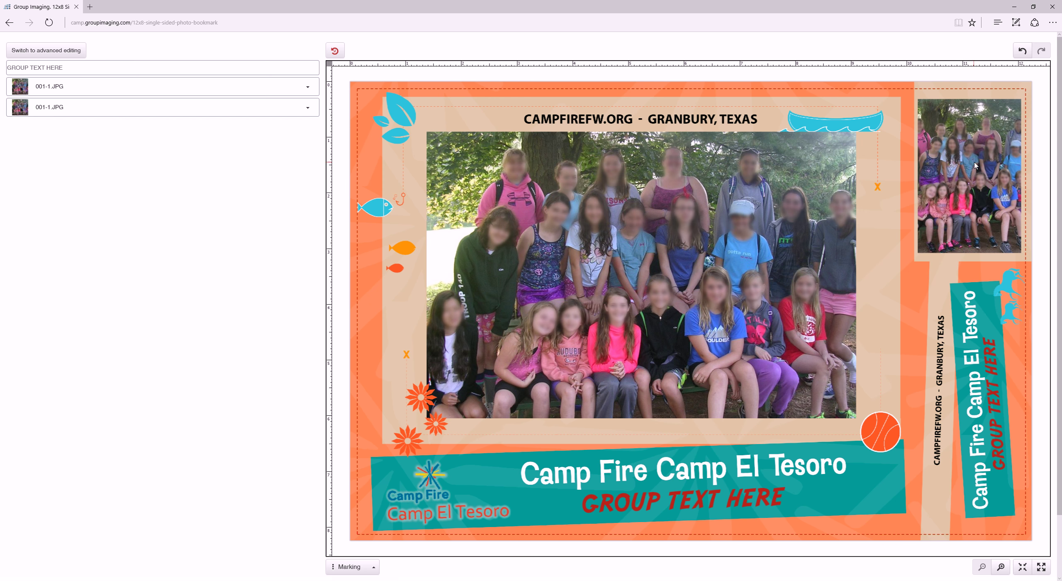
Step: Rotate the small photo about 65° counter-clockwise, shrink its crop, and apply it
click(984, 163)
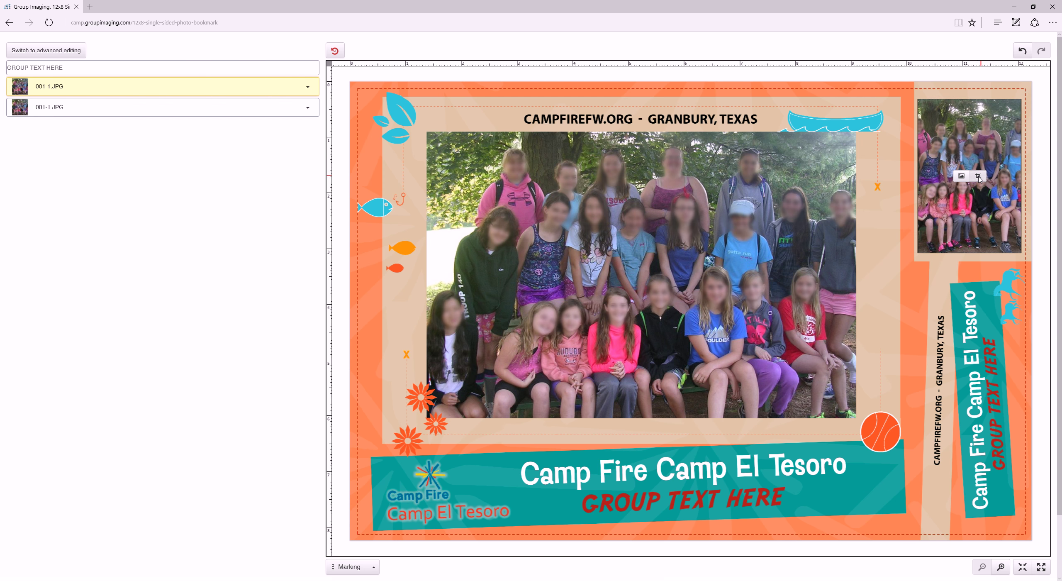
click(978, 177)
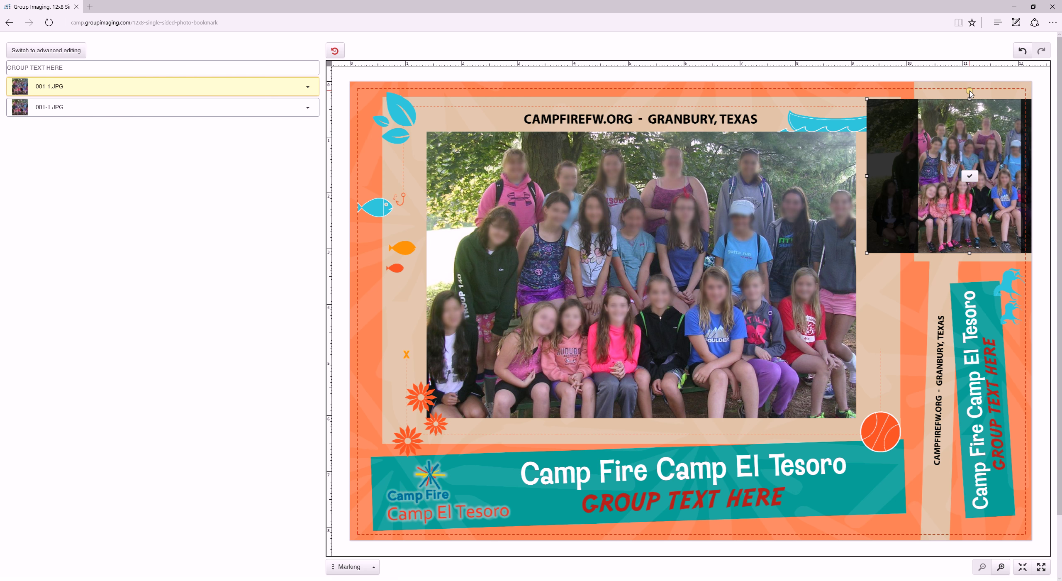
drag(970, 91, 891, 178)
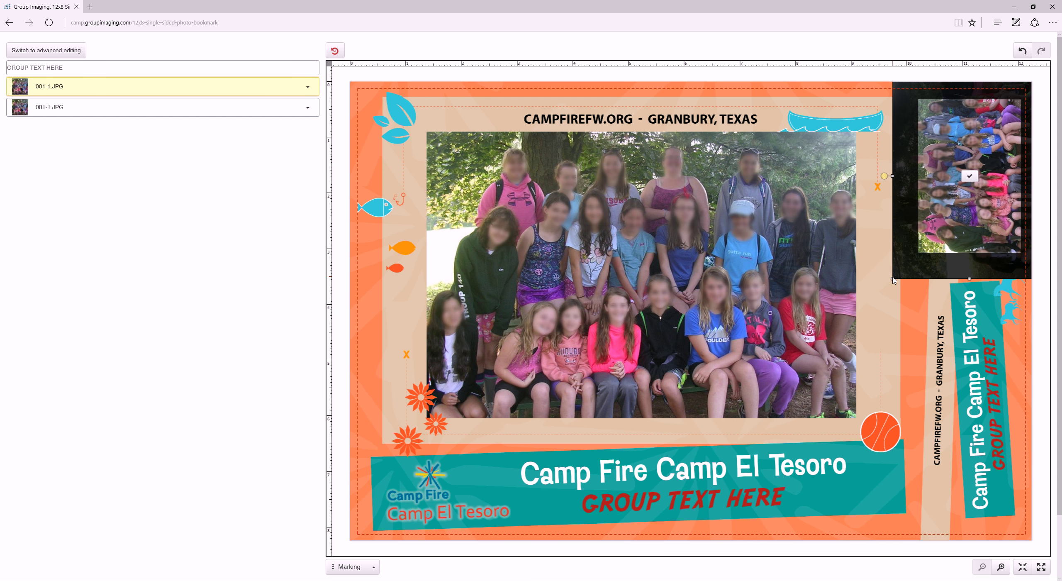
drag(893, 278, 941, 234)
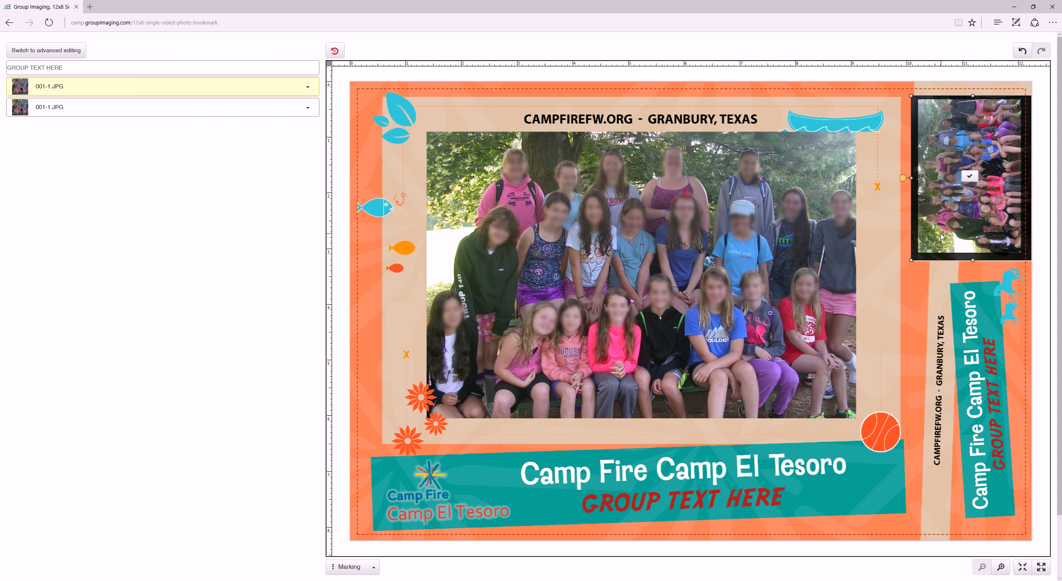
click(969, 176)
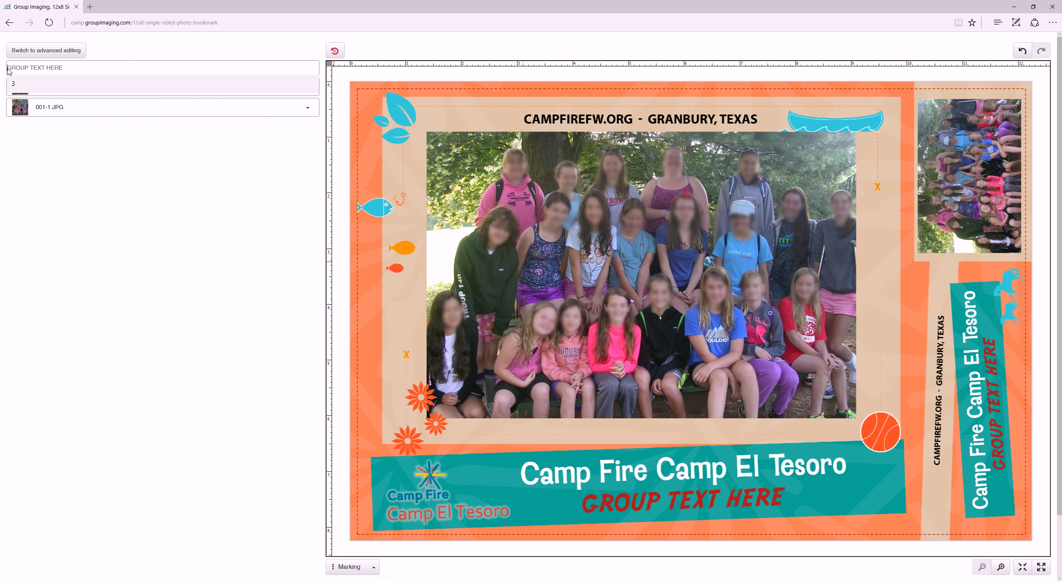
Step: Replace GROUP TEXT HERE with 'Group Test' and exit full-screen editing
click(8, 70)
text(Gr)
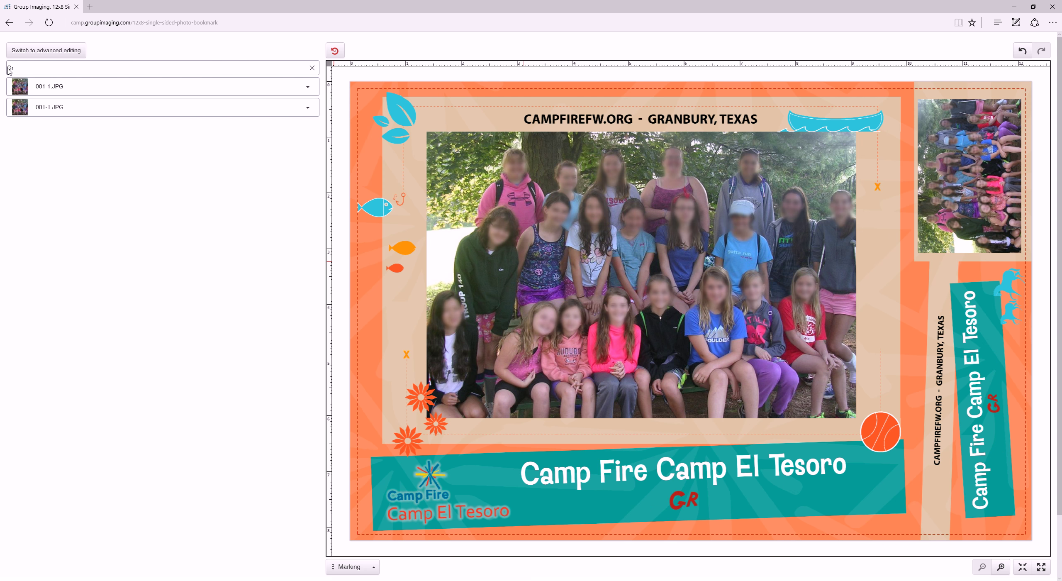
text(oup Test)
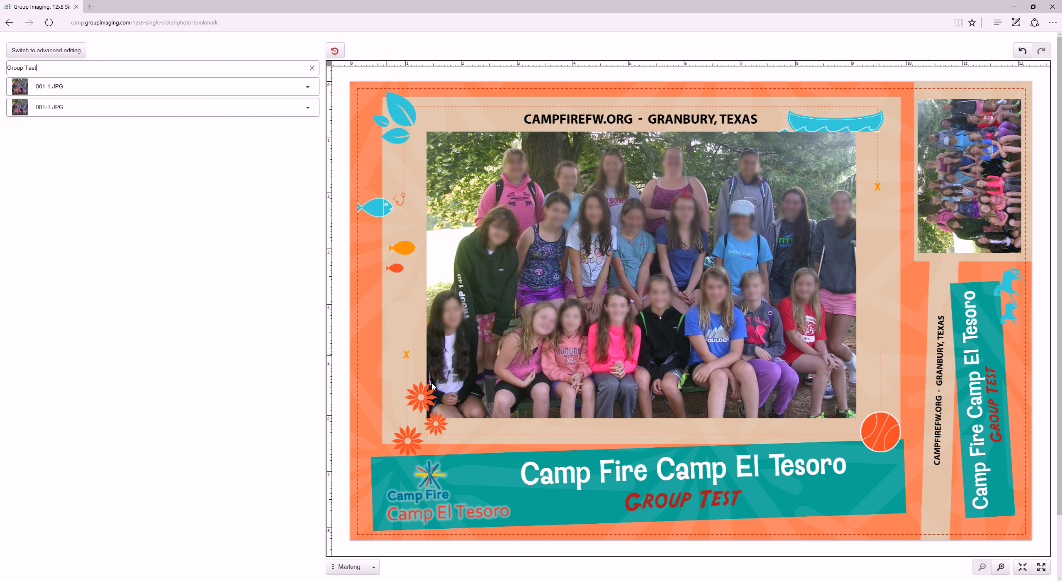
click(1023, 568)
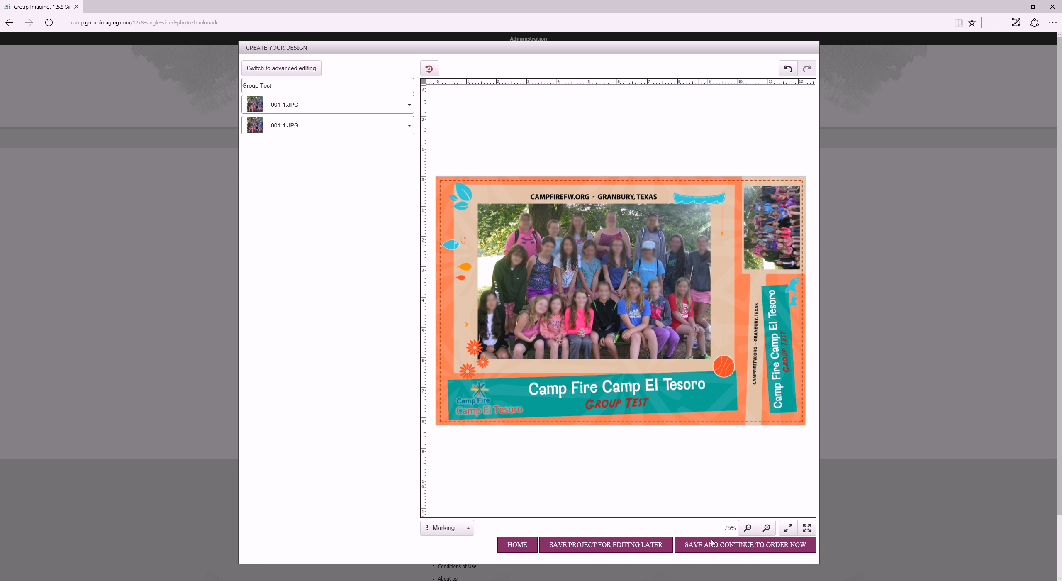
Step: Save the bookmark design, fill in its design name, and finish editing to return to the product page
click(743, 545)
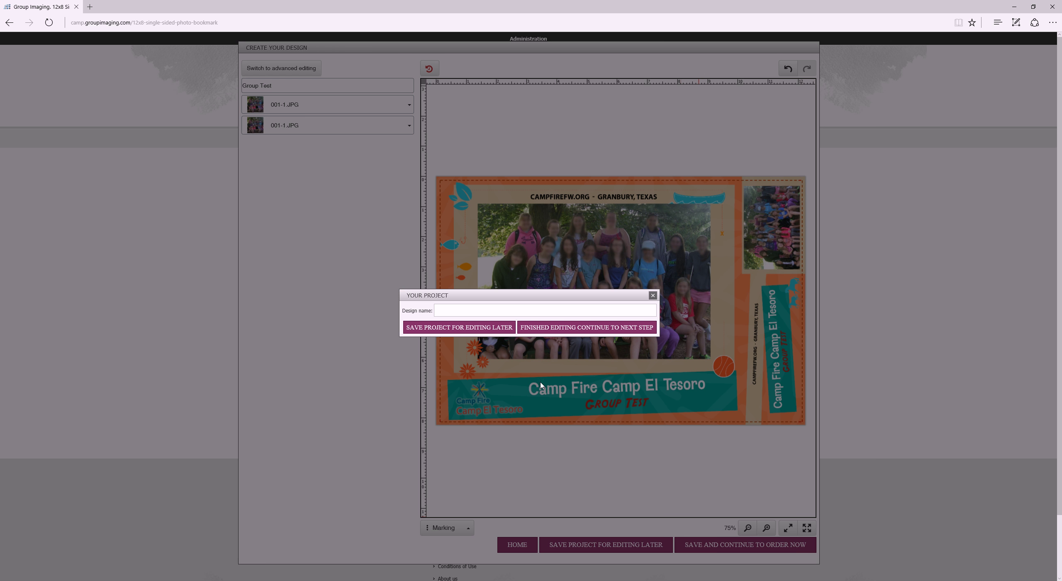
click(453, 311)
click(586, 329)
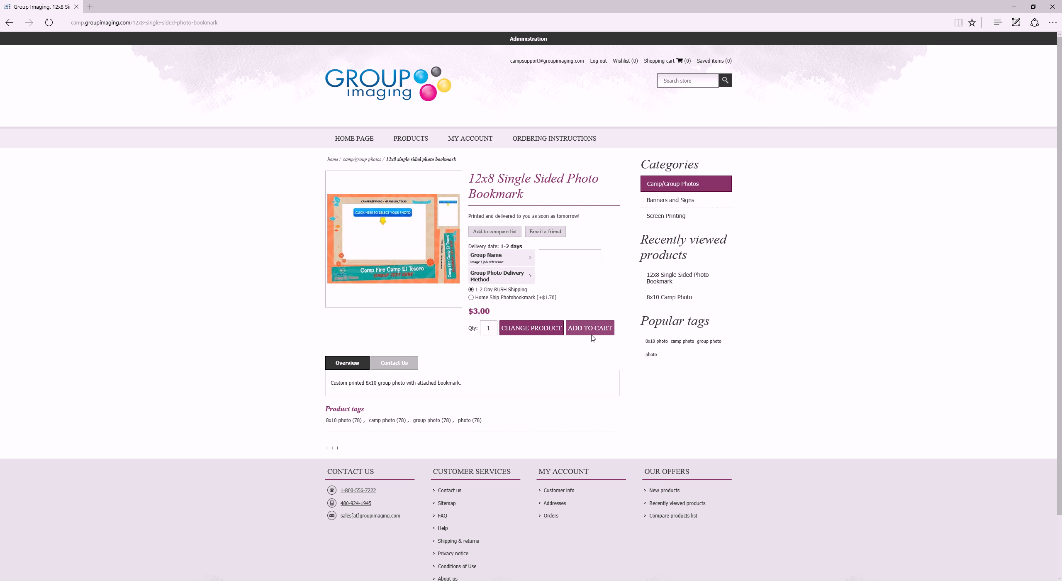
Step: Enter 'Group Test' as the group name, keep 1-2 Day RUSH Shipping, and set quantity to 15
click(555, 259)
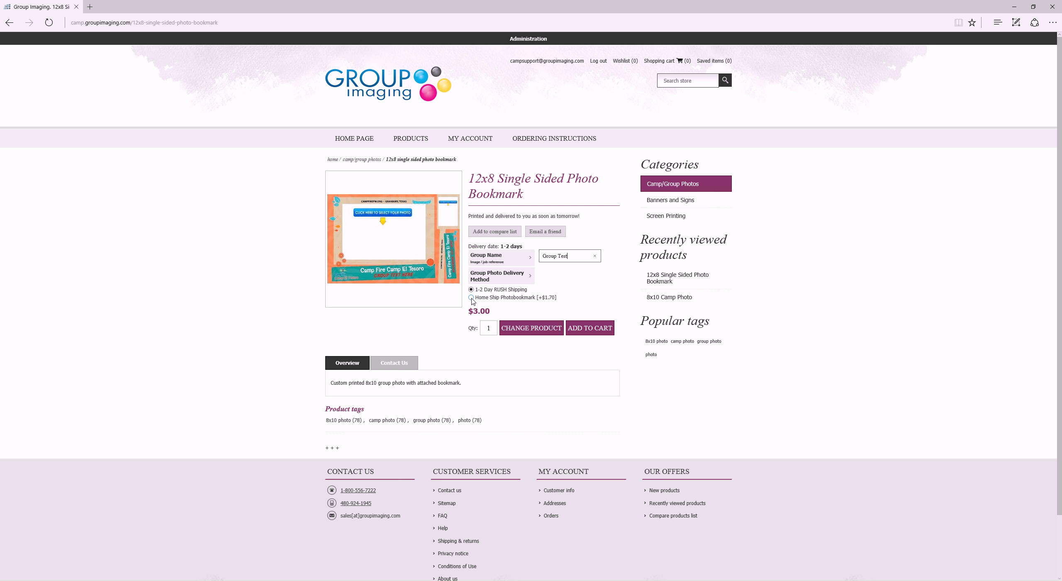
click(472, 298)
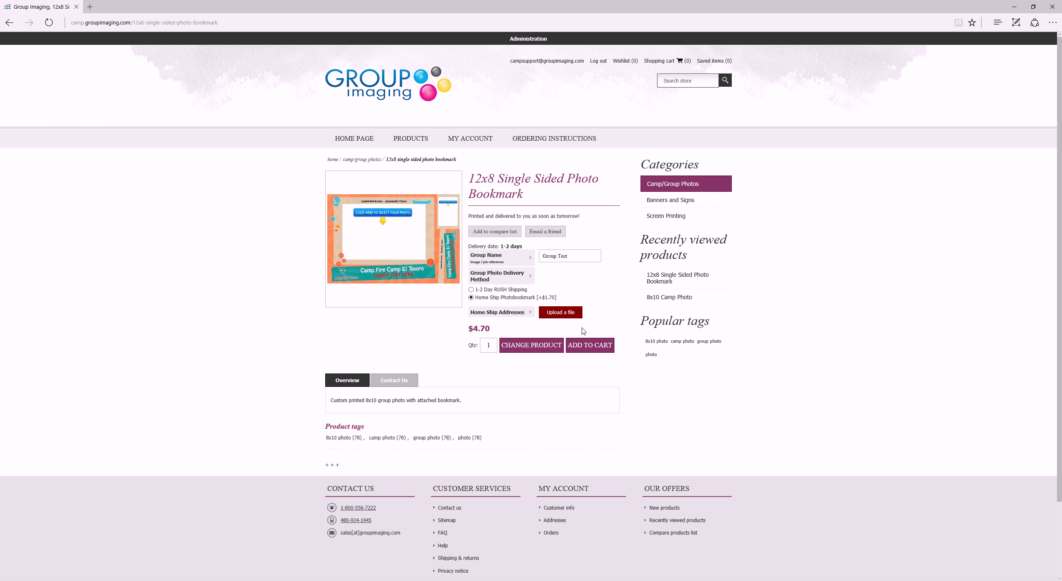
click(471, 289)
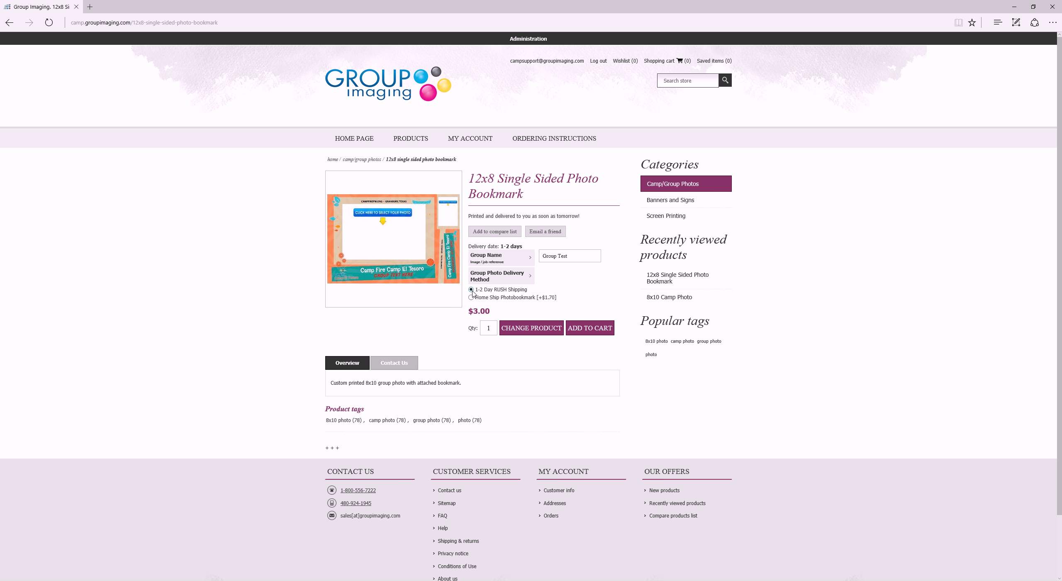
click(493, 329)
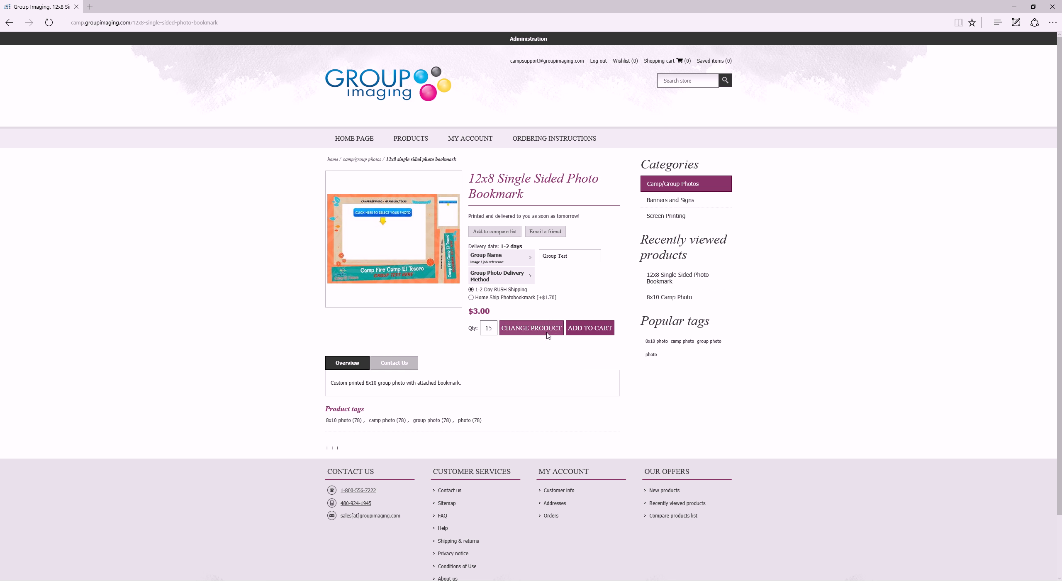
Step: Add the 15 bookmarks to the cart, approving the design for printing
click(587, 330)
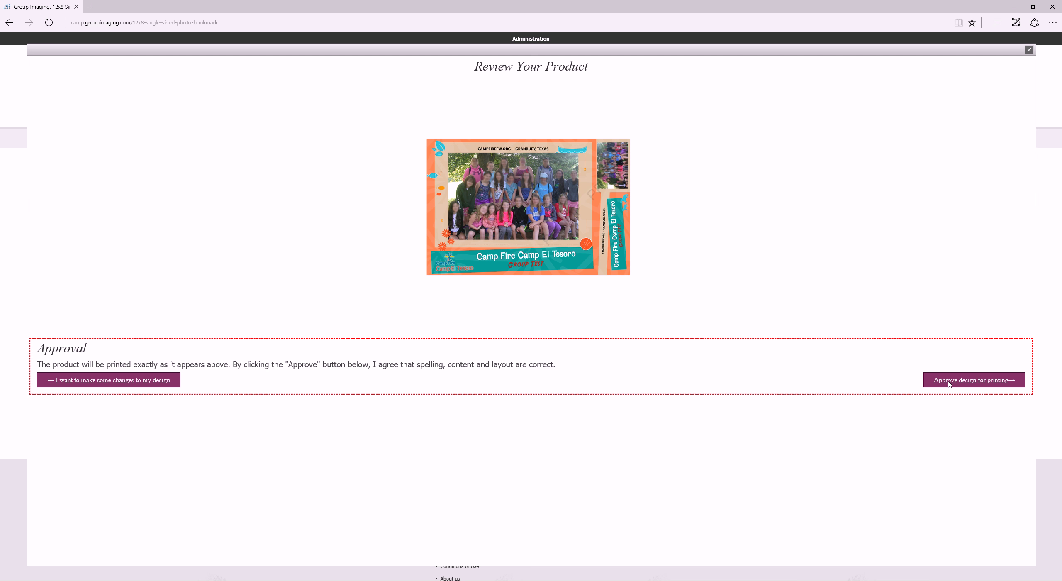
click(950, 381)
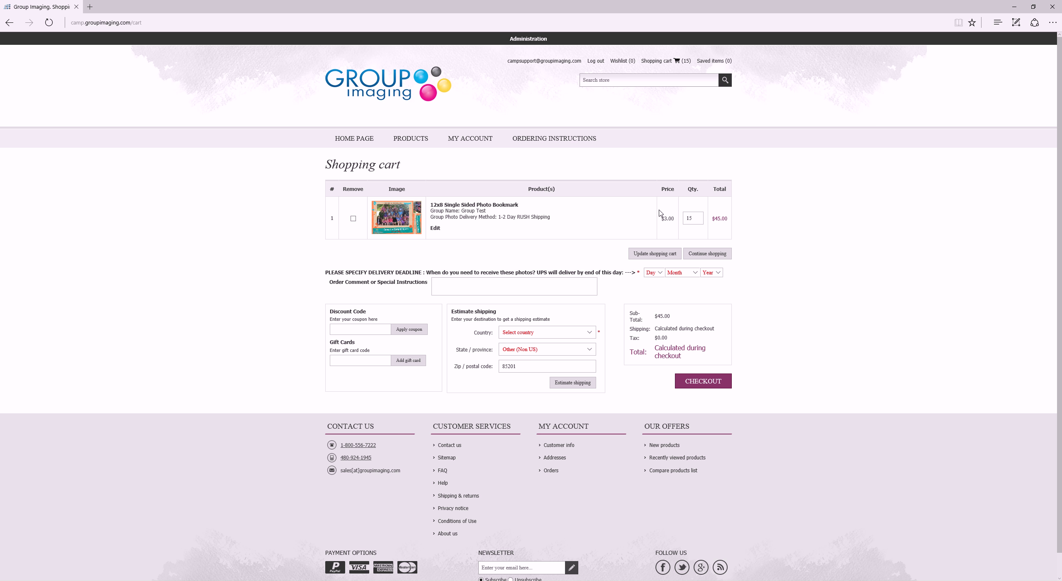
Step: Change the bookmark's cart quantity from 15 to 30 and update the cart
double_click(695, 220)
text(30)
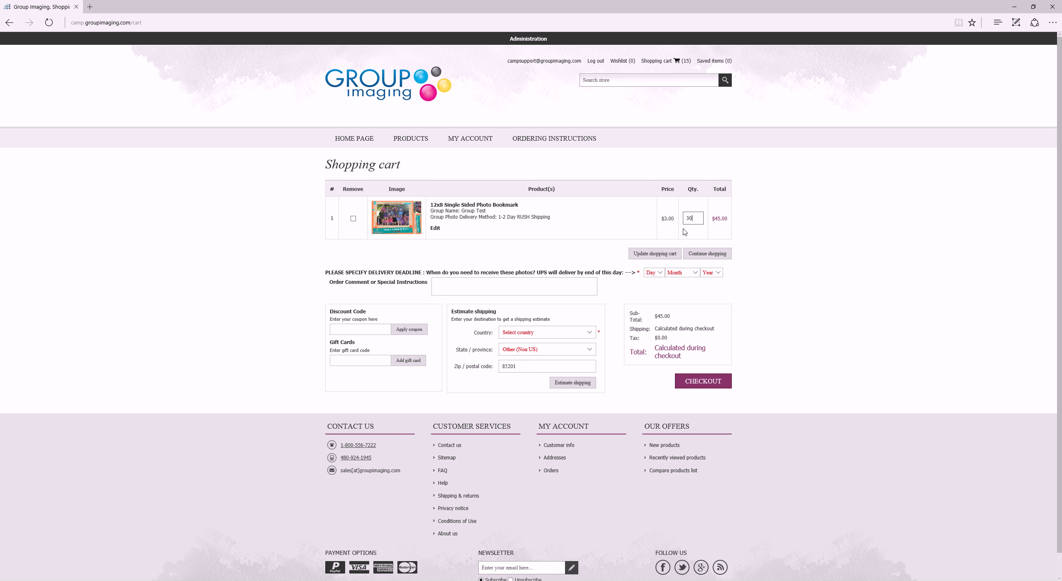
click(651, 257)
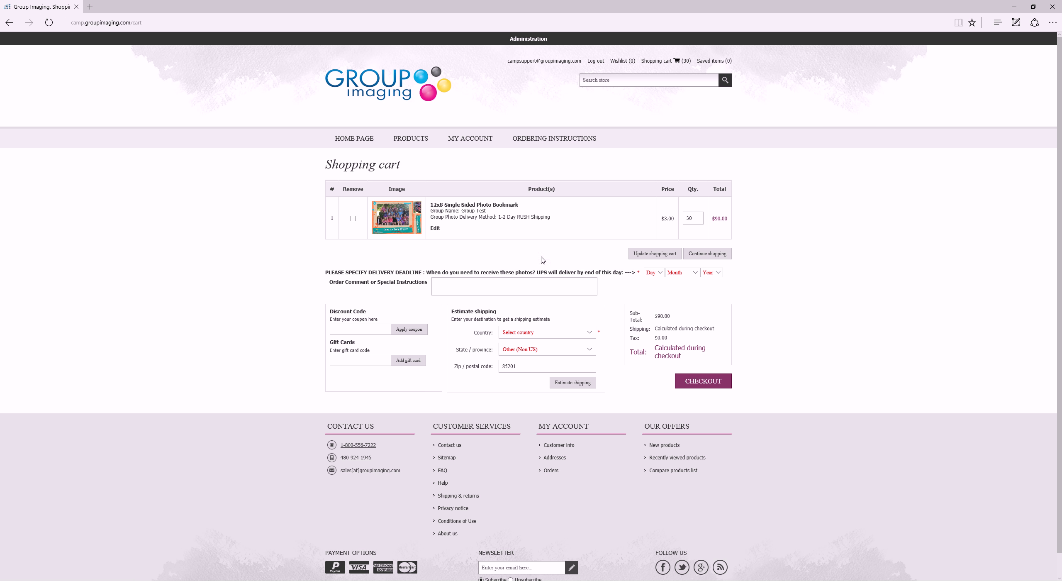
Step: Pick 28 May 2016 as the delivery deadline from the Day, Month and Year lists
click(659, 272)
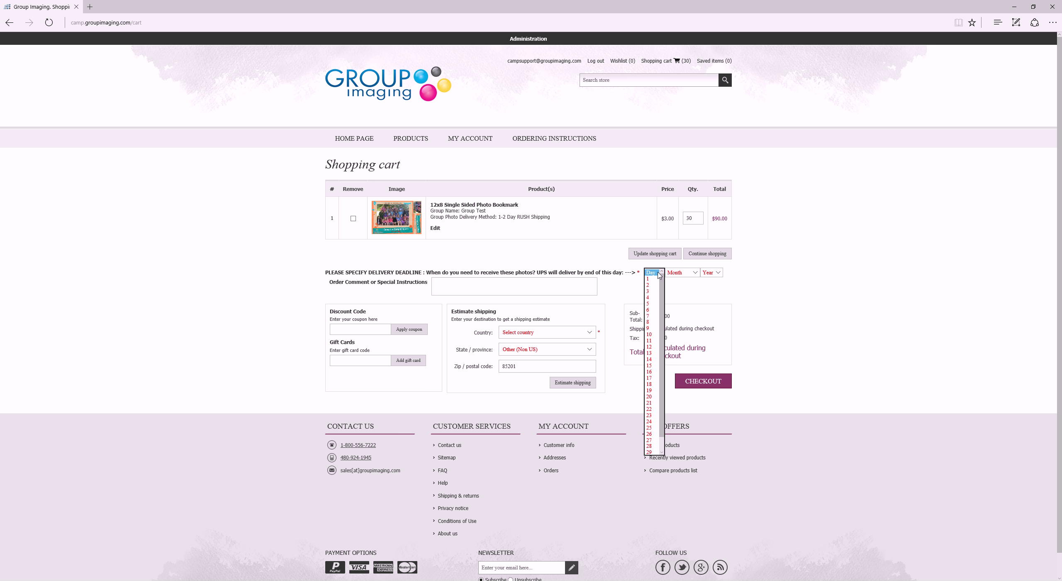
click(649, 446)
click(682, 274)
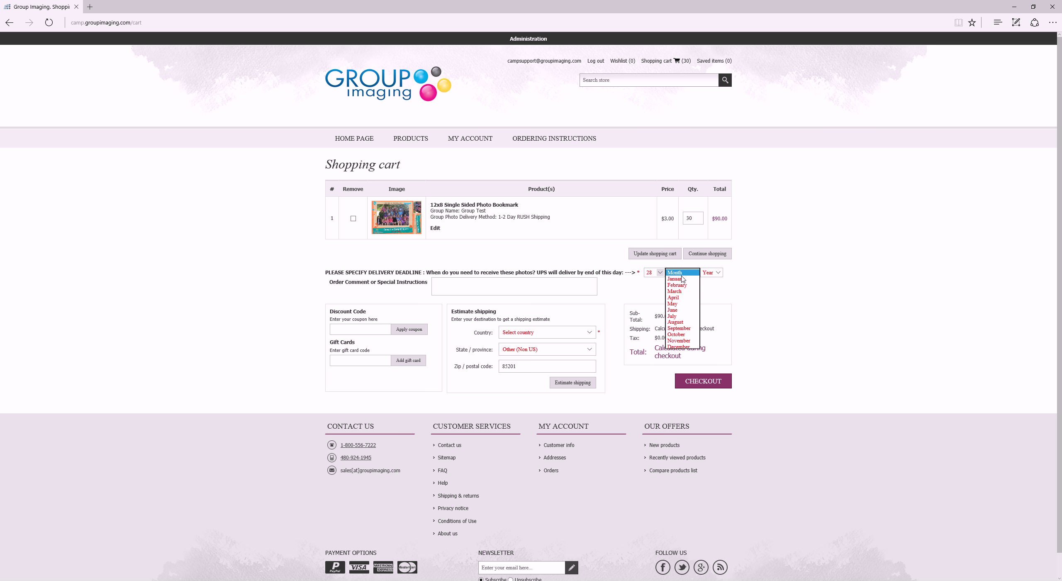
click(673, 304)
click(713, 272)
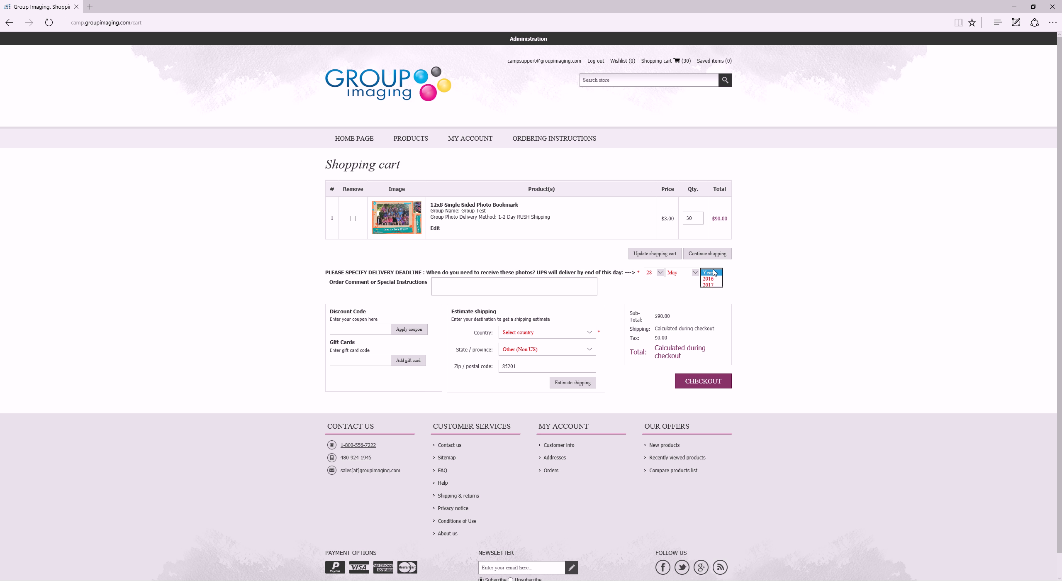
click(708, 278)
Step: Start checkout and confirm the saved billing address
click(701, 383)
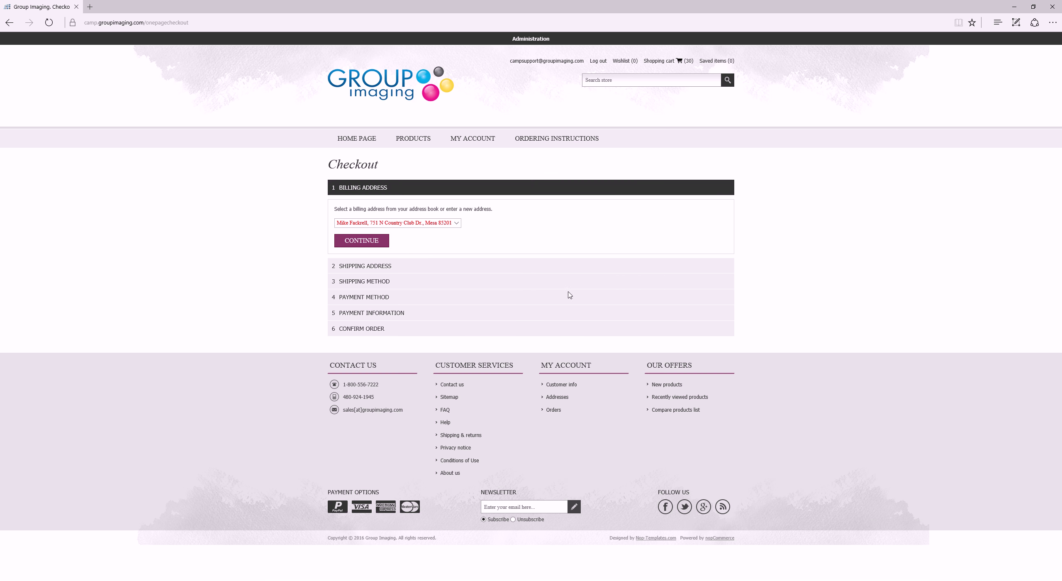
click(456, 223)
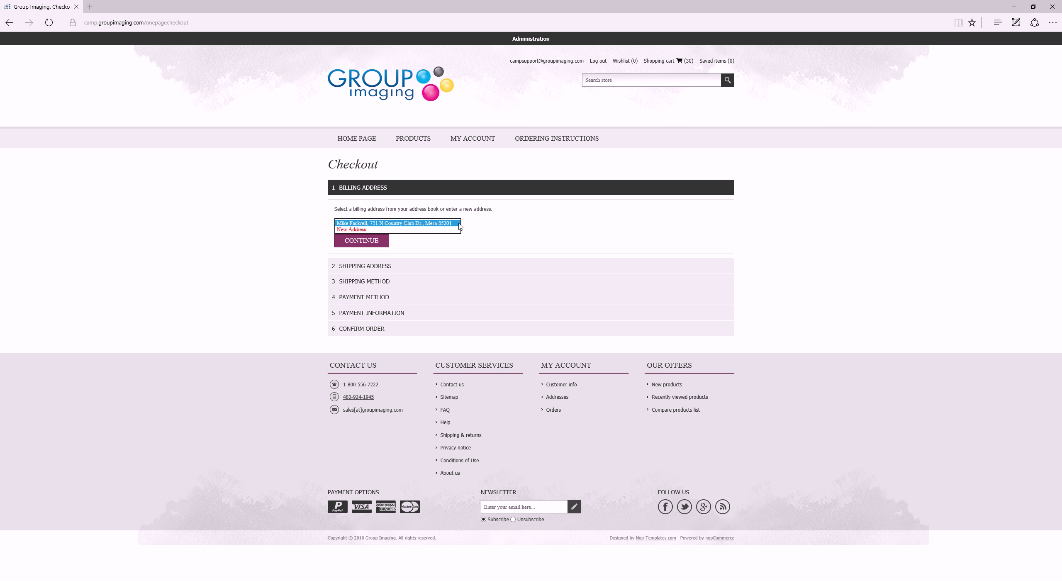
click(475, 225)
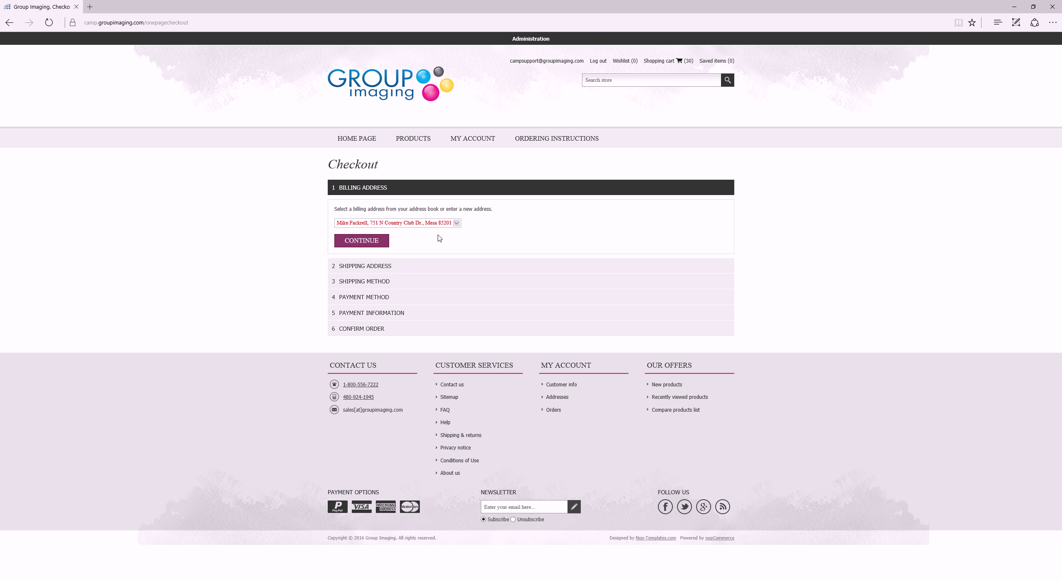
click(372, 243)
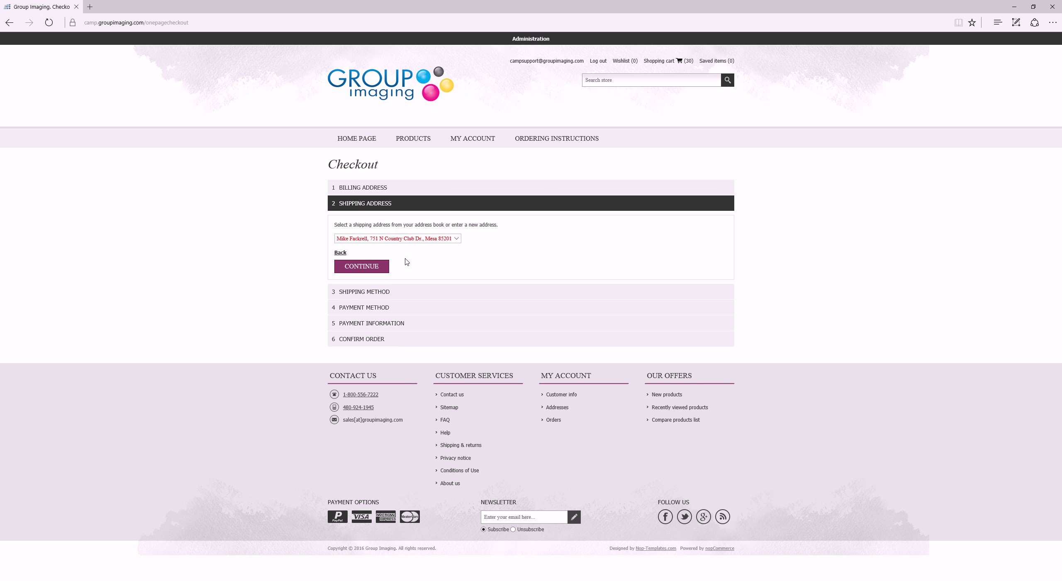
Step: Confirm the saved shipping address and accept Group Photo Shipping at $15.00
click(456, 241)
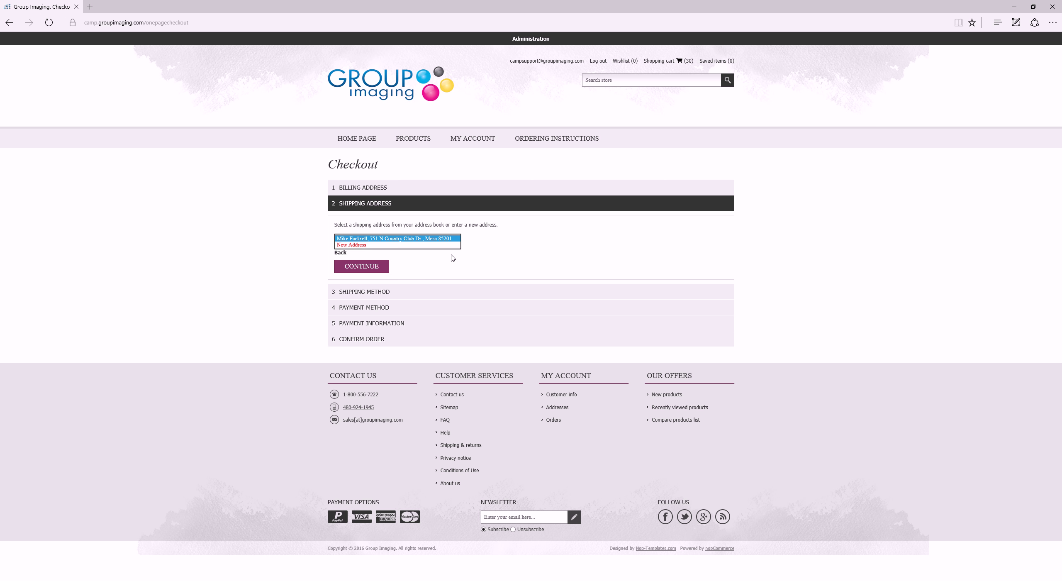
click(482, 245)
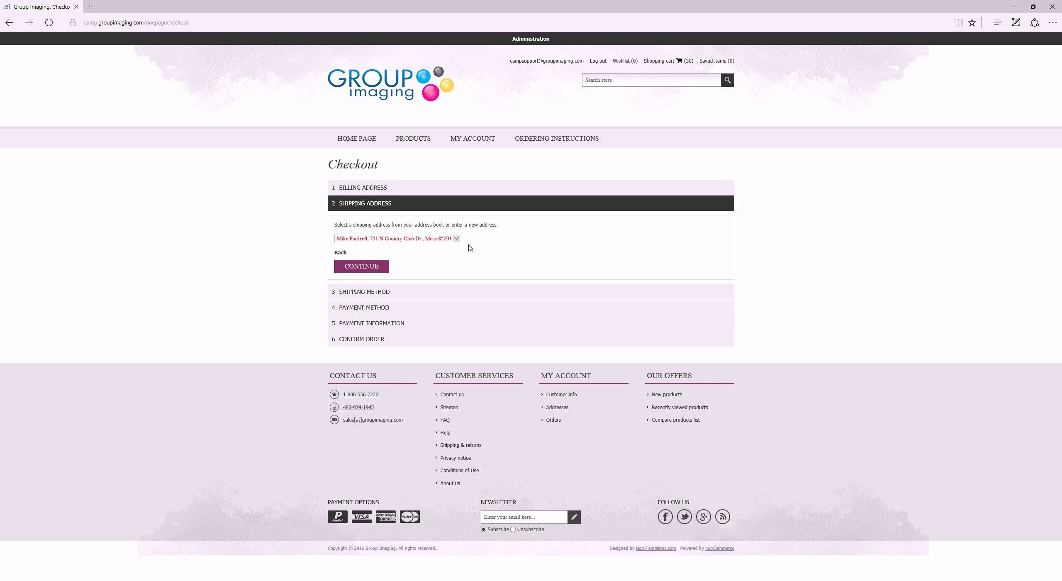
click(362, 268)
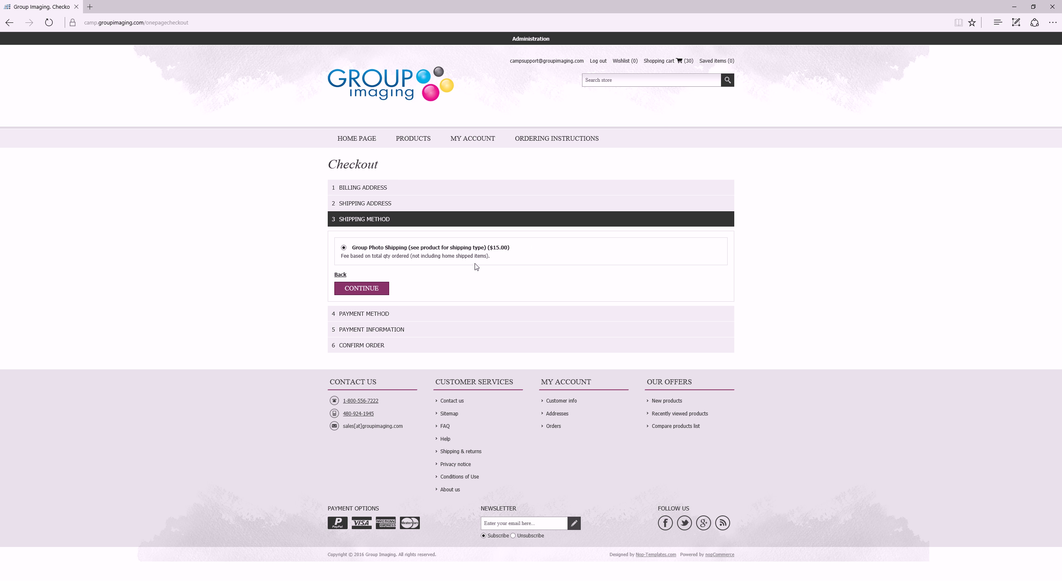
click(366, 289)
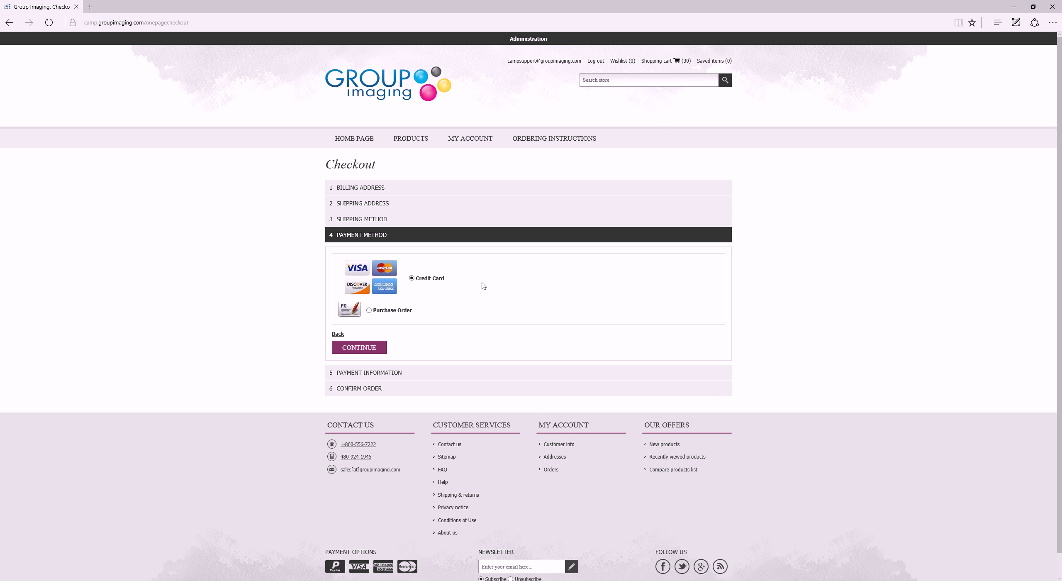
Step: Choose Purchase Order as payment, enter a PO number, and proceed to Confirm Order
click(384, 312)
click(373, 346)
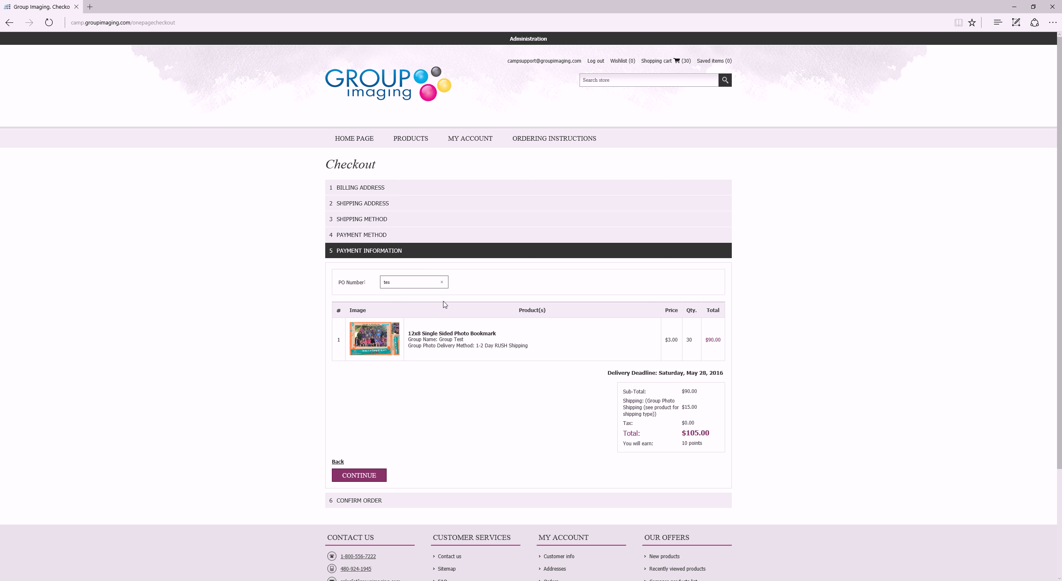
text(t)
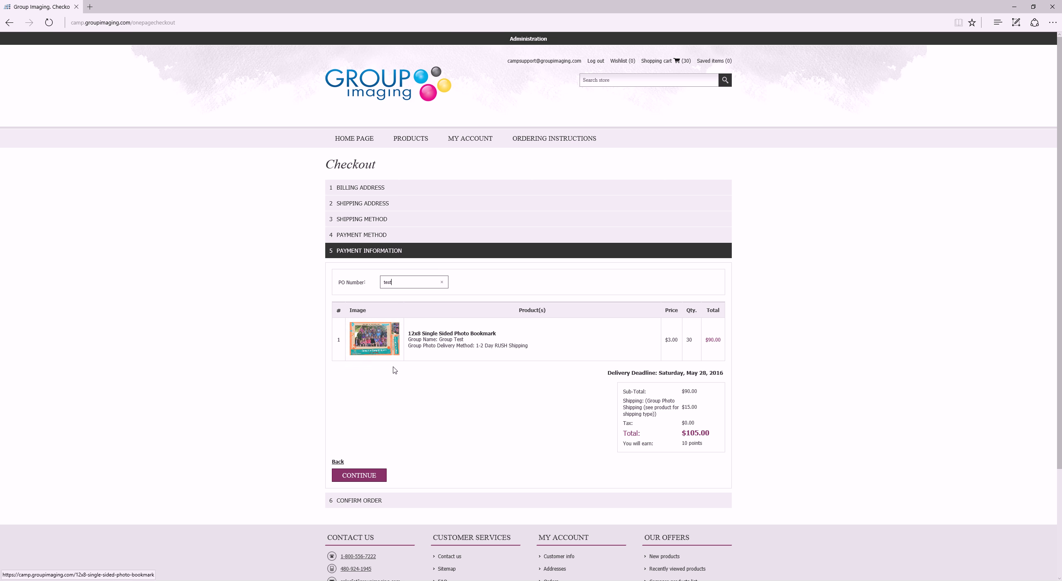
click(359, 475)
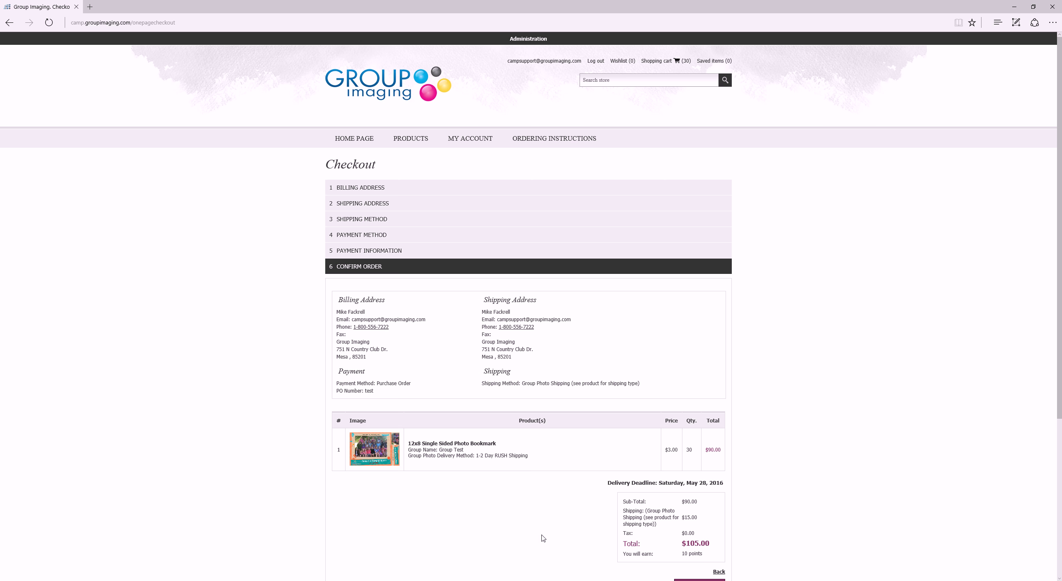
Step: Scroll to the bottom of the order review and confirm the $105.00 order
scroll(539, 539, down, 2)
scroll(538, 539, down, 4)
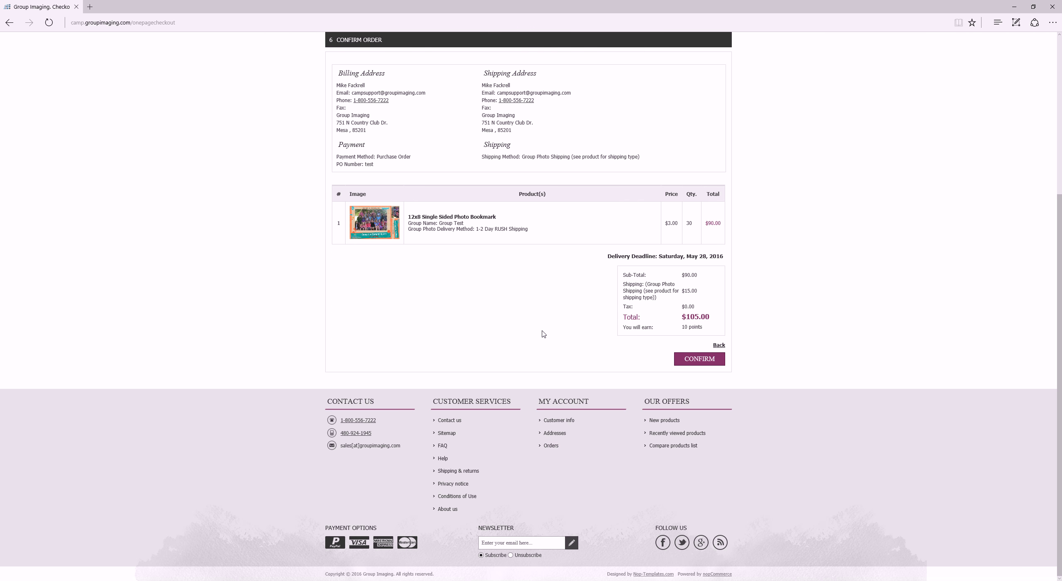
click(701, 359)
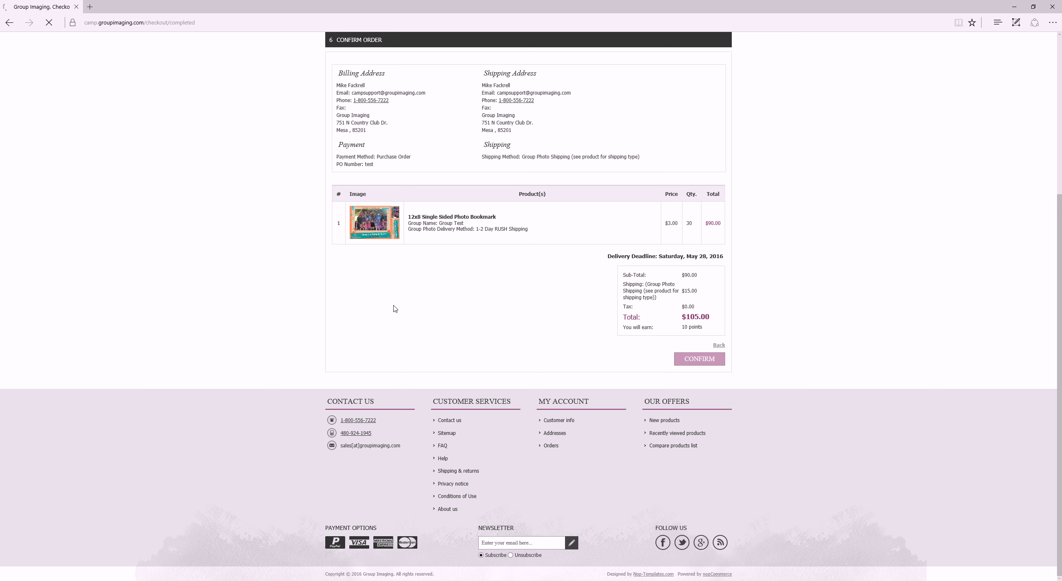